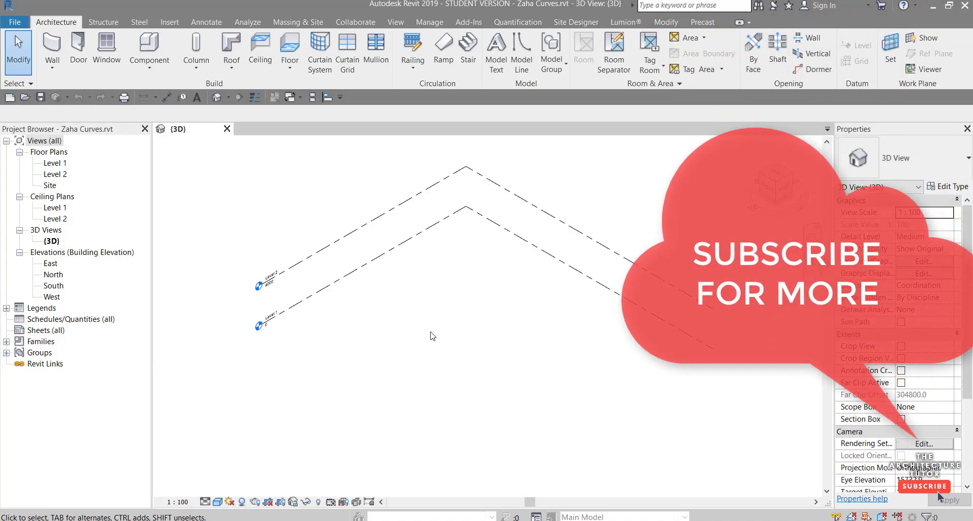
In the Site plan, draw four horizontal reference planes spaced 6000, 10000 and 8000 apart
{"action": "double_click", "coordinate": [50, 185]}
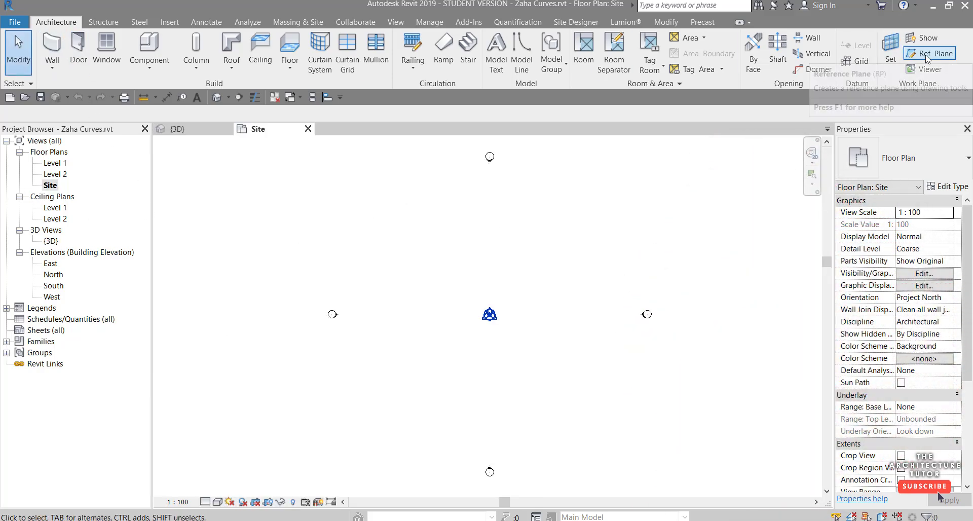
{"action": "left_click", "coordinate": [926, 58]}
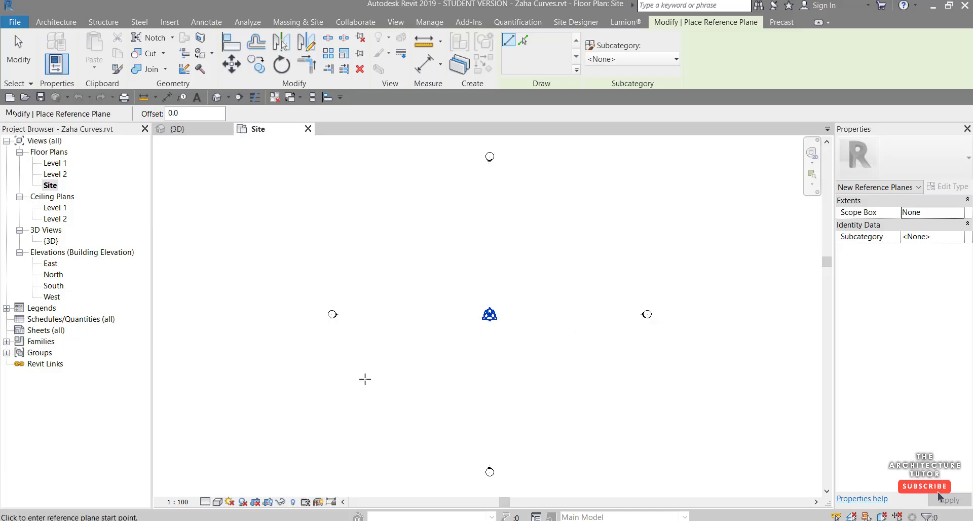
{"action": "left_click", "coordinate": [325, 380]}
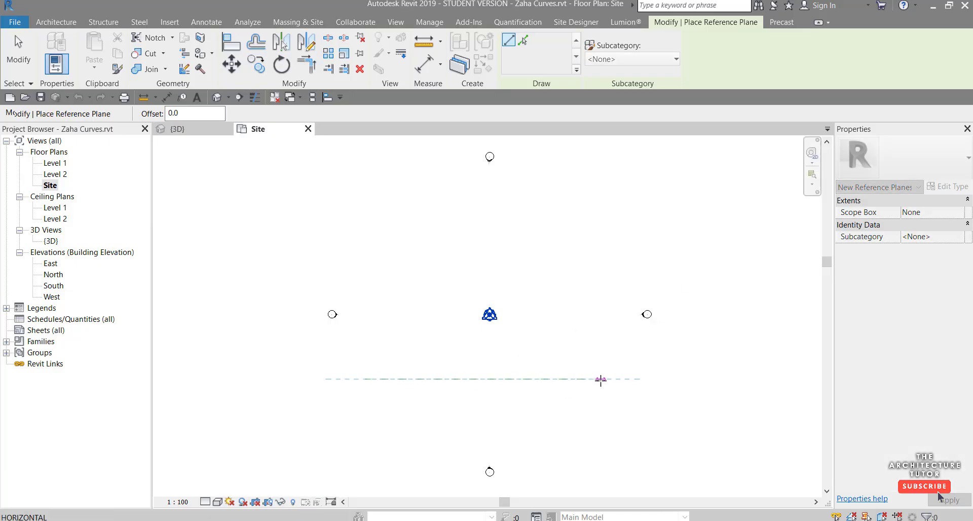
{"action": "left_click", "coordinate": [601, 380]}
{"action": "left_click", "coordinate": [365, 341]}
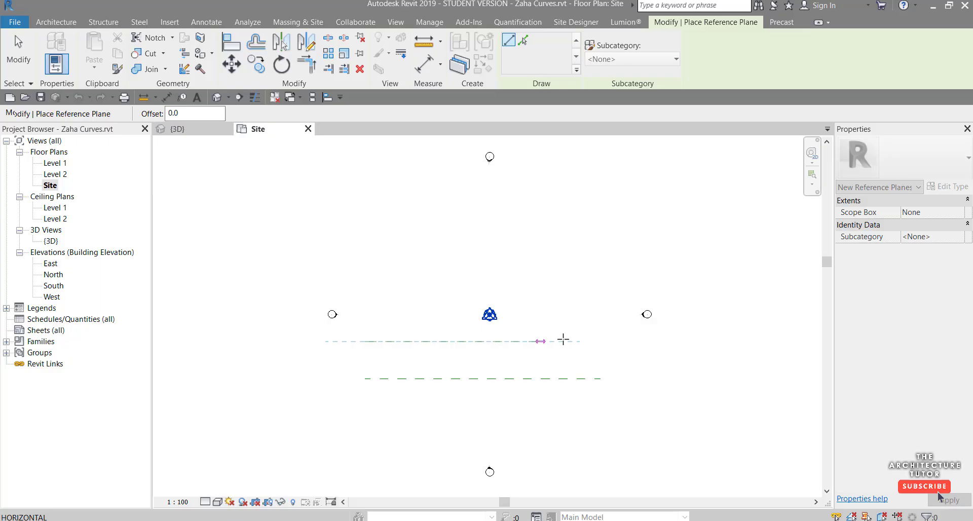
{"action": "left_click", "coordinate": [599, 342]}
{"action": "left_click", "coordinate": [366, 278]}
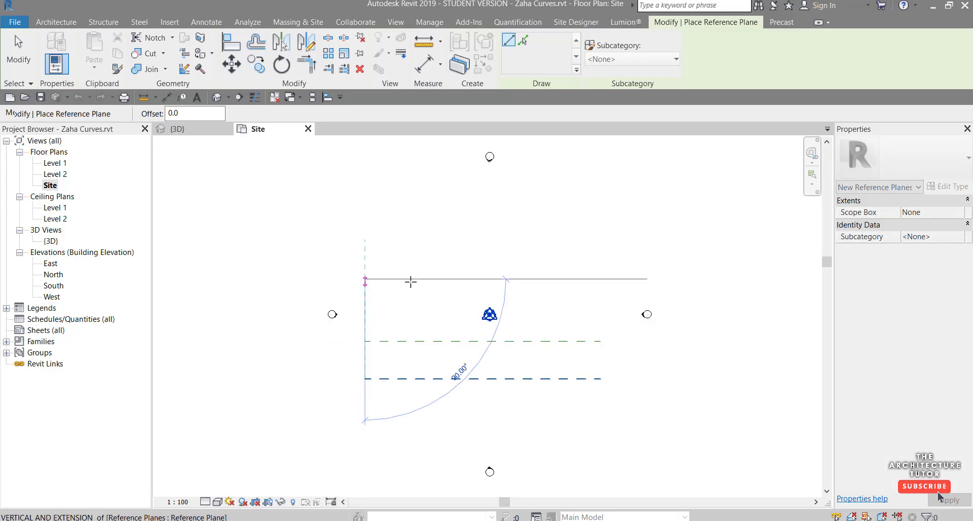
{"action": "left_click", "coordinate": [596, 279]}
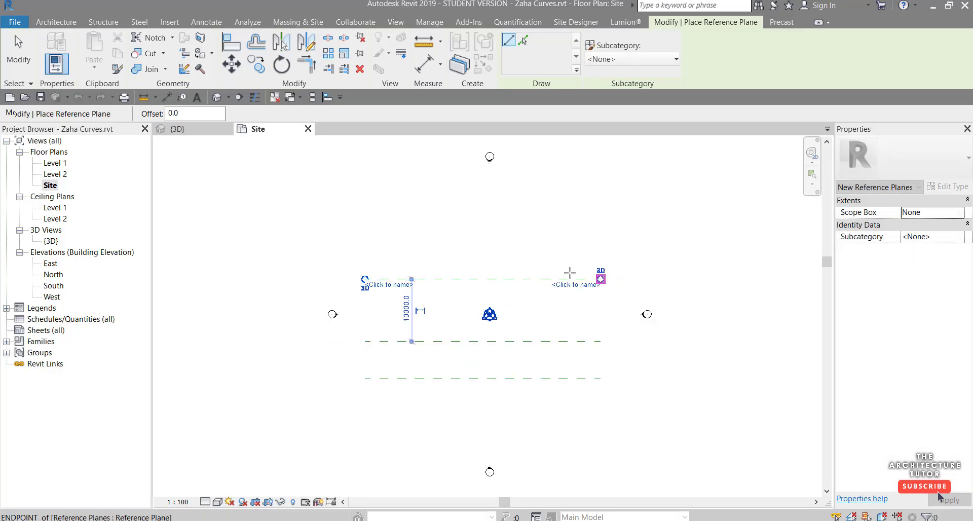
{"action": "left_click", "coordinate": [366, 229]}
{"action": "left_click", "coordinate": [600, 229]}
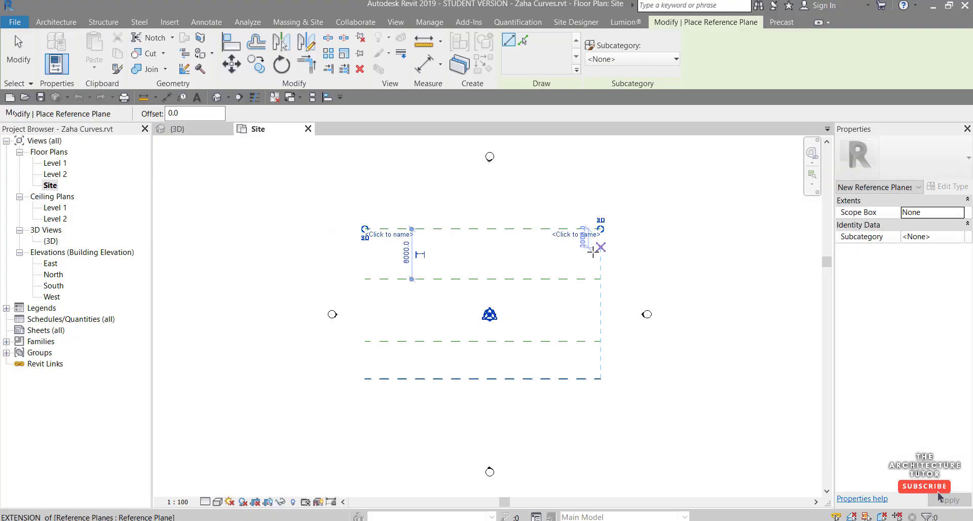
{"action": "key", "text": "Escape"}
{"action": "key", "text": "Escape"}
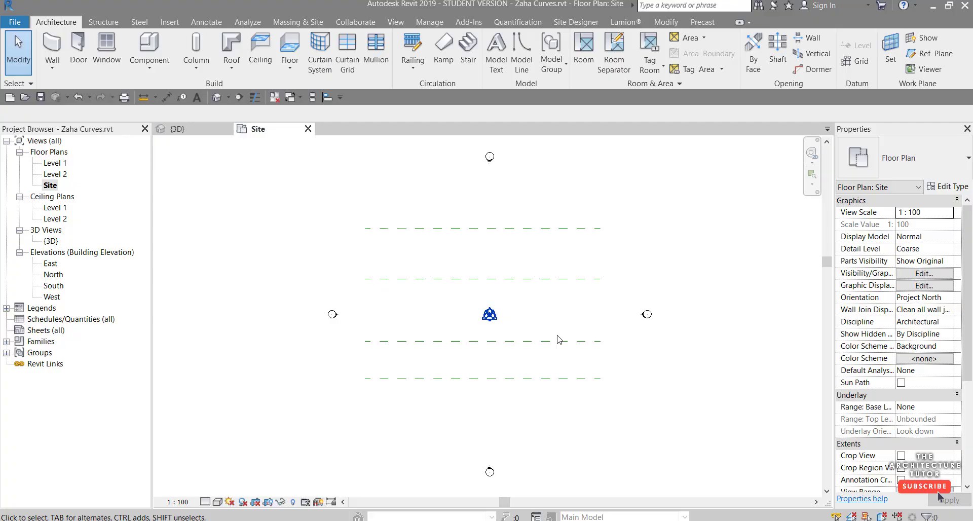
Name the bottom two reference planes 1 and 2
{"action": "left_click", "coordinate": [541, 382]}
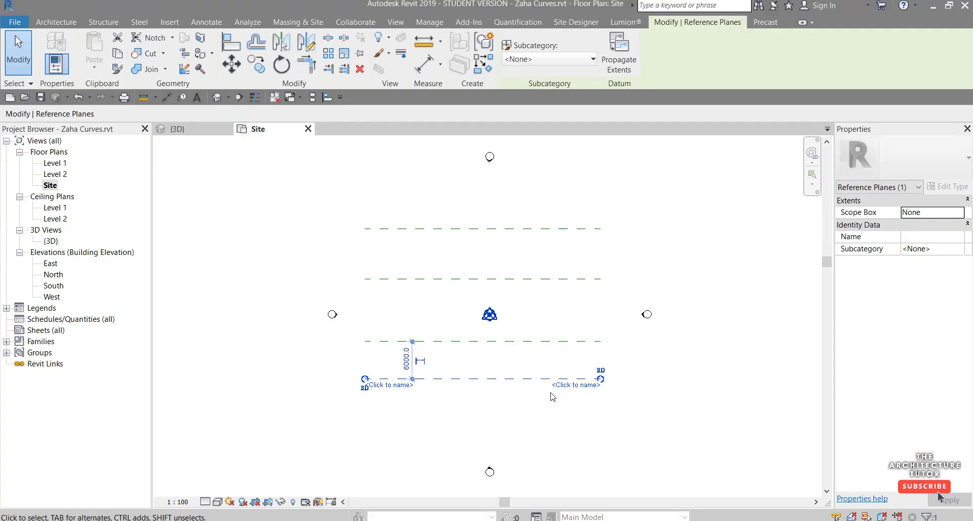
{"action": "left_click", "coordinate": [565, 388]}
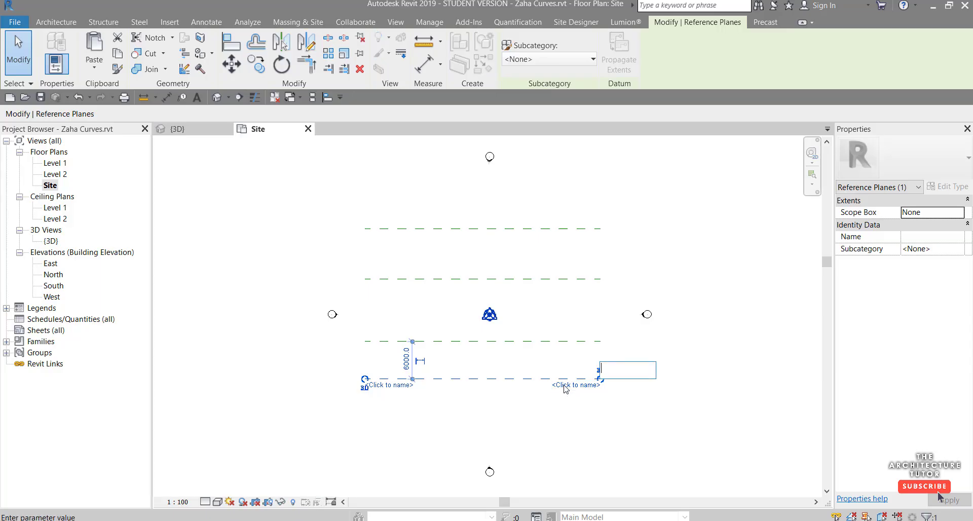
{"action": "key", "text": "Return"}
{"action": "left_click", "coordinate": [570, 341]}
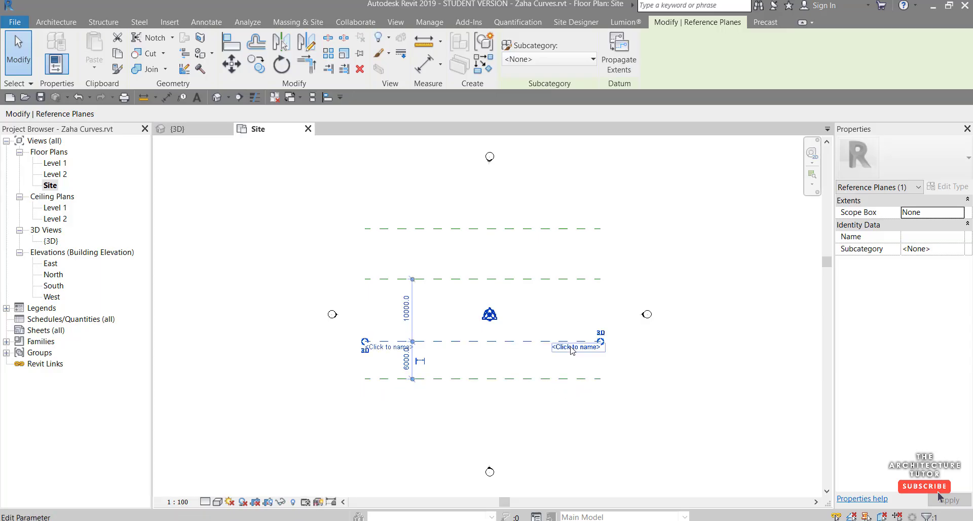
{"action": "left_click", "coordinate": [586, 348]}
{"action": "type", "text": "2"}
{"action": "key", "text": "Return"}
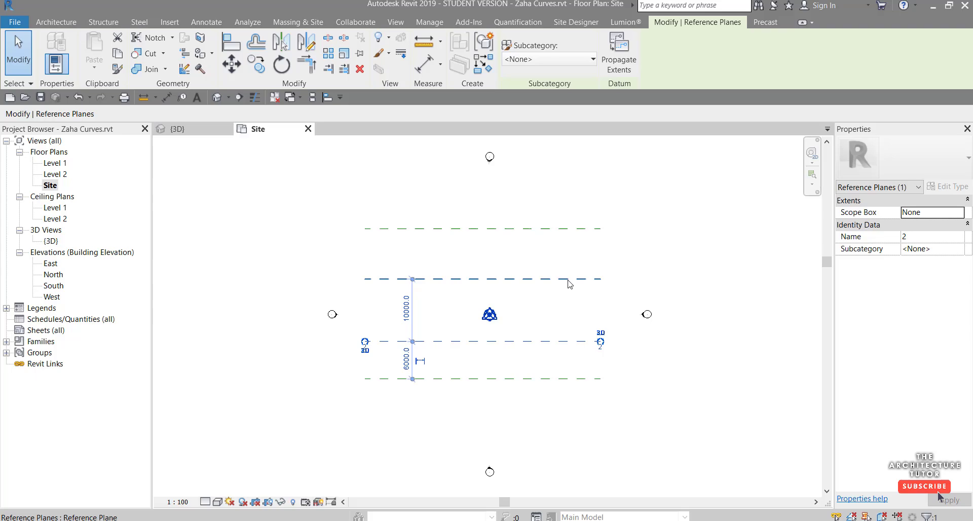
Name the upper two reference planes 3 and 4
{"action": "left_click", "coordinate": [583, 279]}
{"action": "left_click", "coordinate": [589, 286]}
{"action": "type", "text": "3"}
{"action": "key", "text": "Return"}
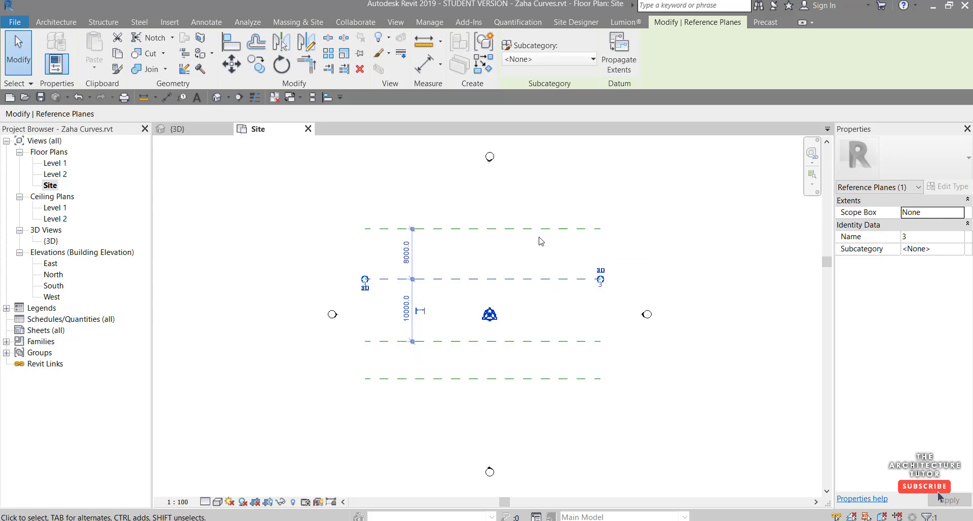
{"action": "left_click", "coordinate": [541, 229]}
{"action": "left_click", "coordinate": [584, 236]}
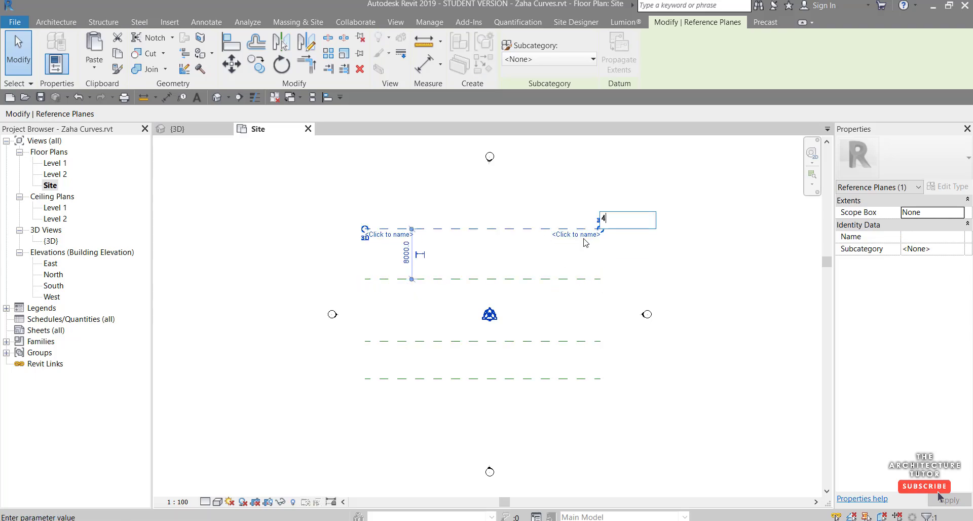
{"action": "type", "text": "4"}
{"action": "key", "text": "Return"}
{"action": "left_click", "coordinate": [562, 262]}
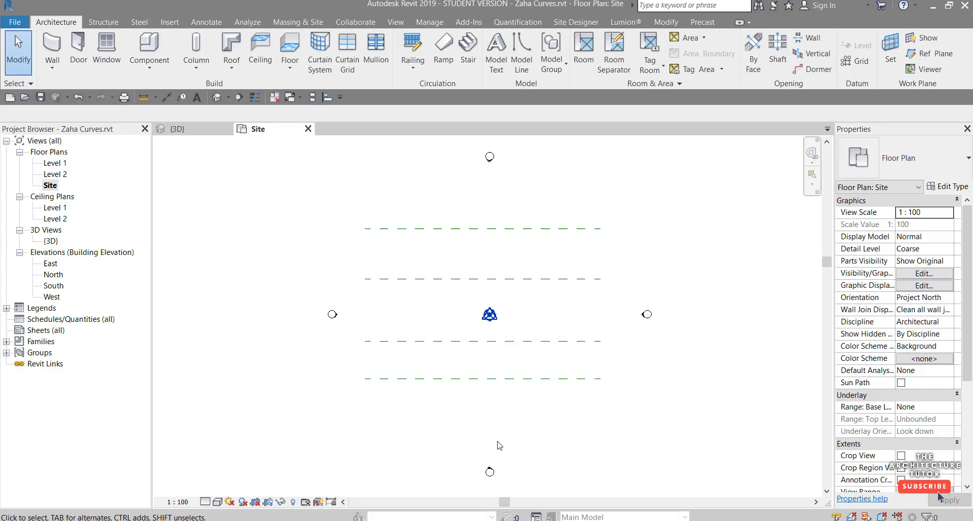
From the south elevation marker, open the South view and delete Level 2 with its floor and ceiling plans
{"action": "left_click", "coordinate": [489, 471]}
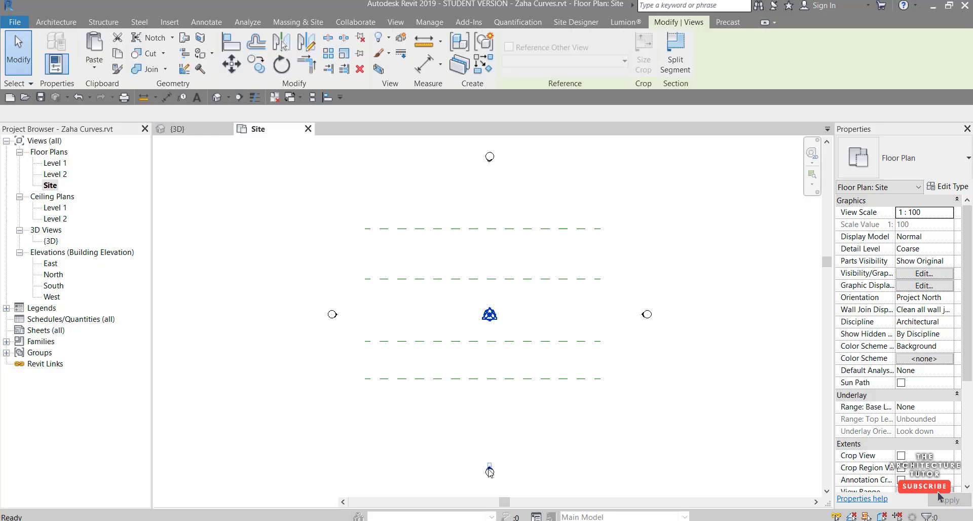
{"action": "double_click", "coordinate": [490, 471]}
{"action": "scroll", "coordinate": [569, 401], "scroll_direction": "down", "scroll_amount": 2}
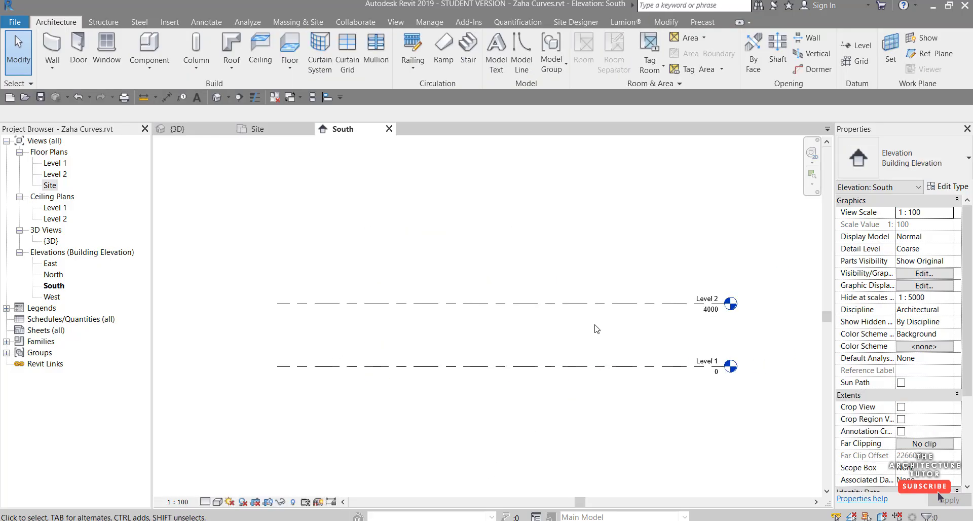
{"action": "left_click", "coordinate": [565, 304]}
{"action": "key", "text": "Delete"}
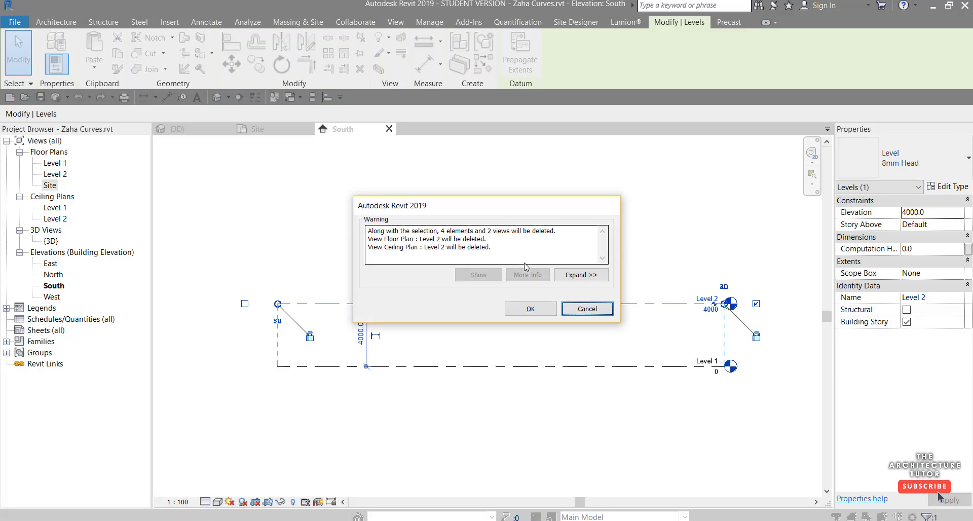
{"action": "key", "text": "Escape"}
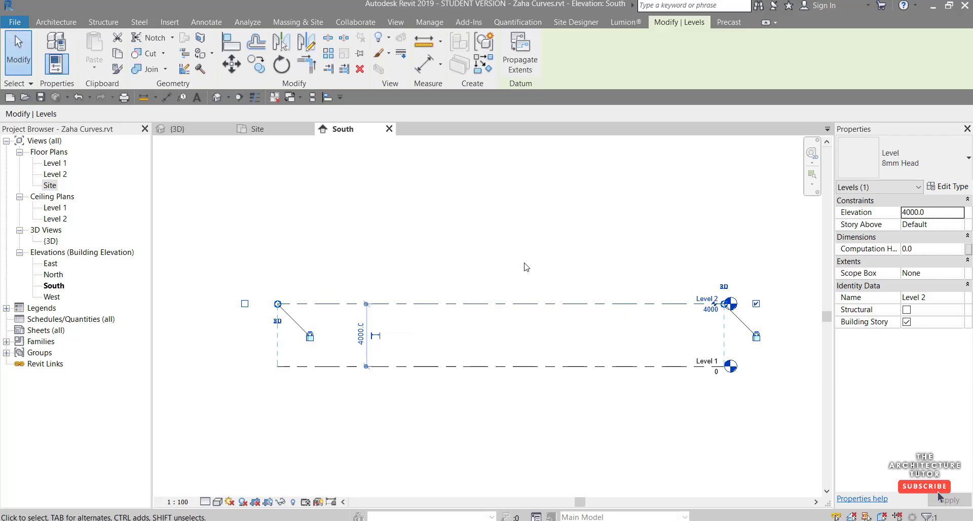
{"action": "key", "text": "Delete"}
{"action": "left_click", "coordinate": [530, 310]}
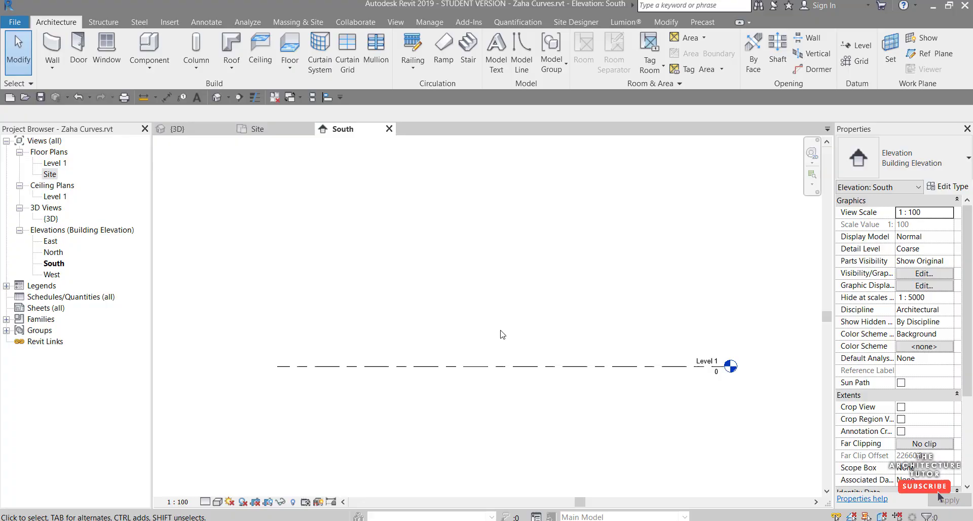
{"action": "middle_click_drag", "start_coordinate": [418, 301], "coordinate": [402, 362]}
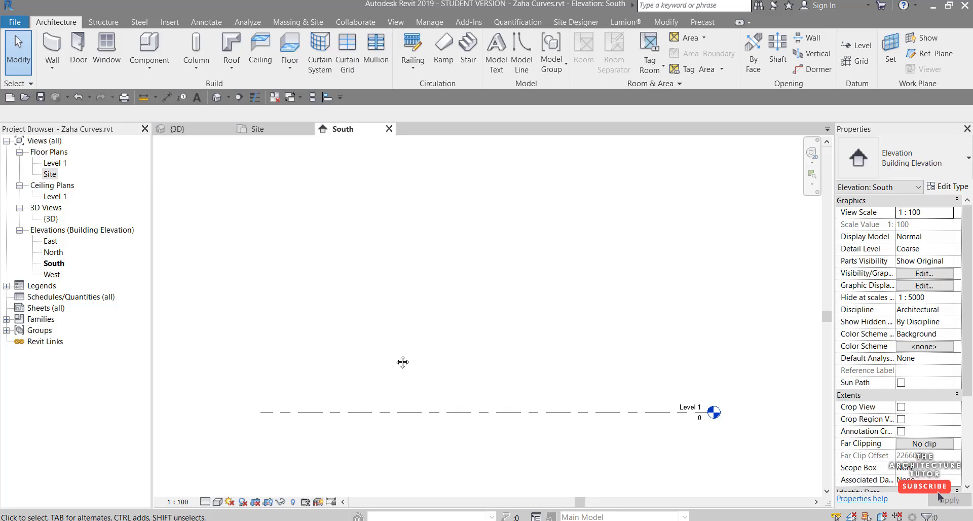
Create an In-Place Mass from Massing & Site, keeping the default name Mass 1
{"action": "left_click", "coordinate": [298, 23]}
{"action": "left_click", "coordinate": [128, 50]}
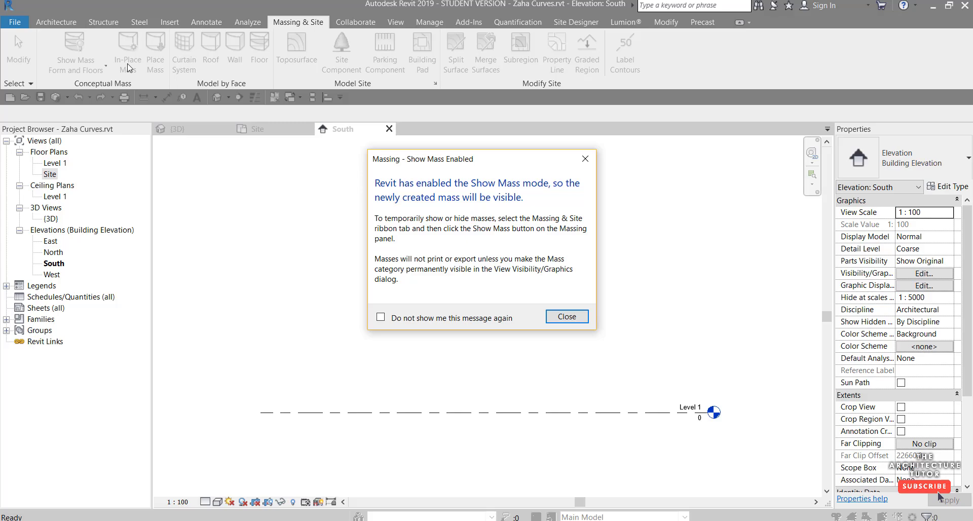
{"action": "left_click", "coordinate": [577, 318]}
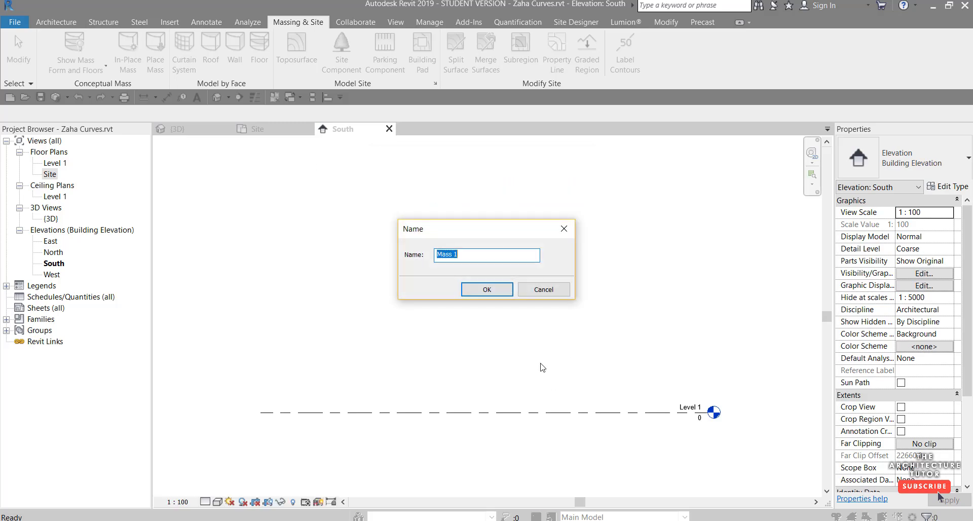
{"action": "left_click", "coordinate": [487, 289]}
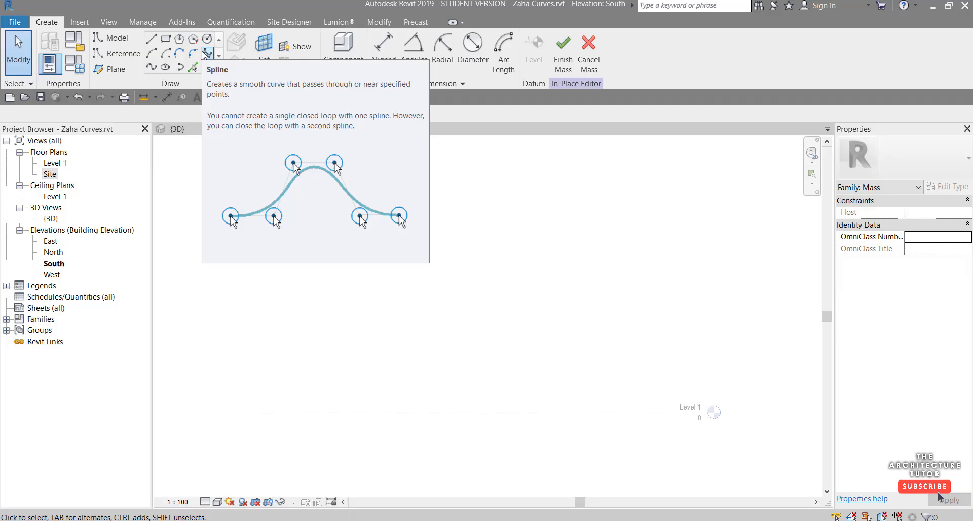
Start a spline sketch and pick Reference Plane : 1 by name as its work plane
{"action": "left_click", "coordinate": [206, 53]}
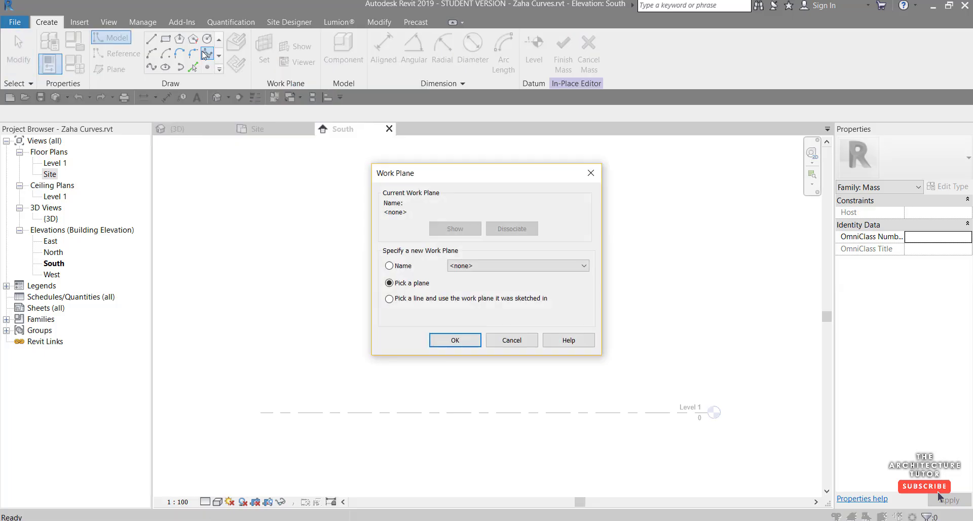
{"action": "left_click", "coordinate": [402, 271]}
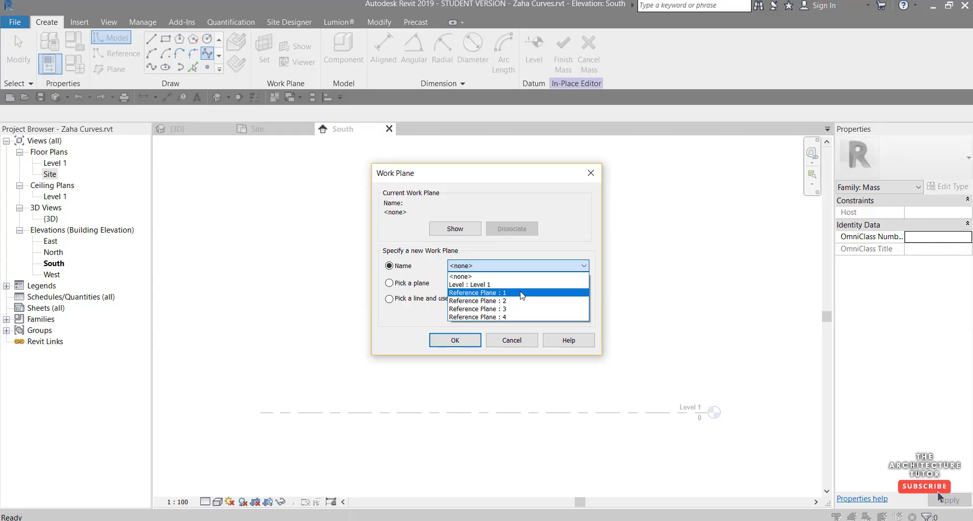
{"action": "left_click", "coordinate": [521, 293]}
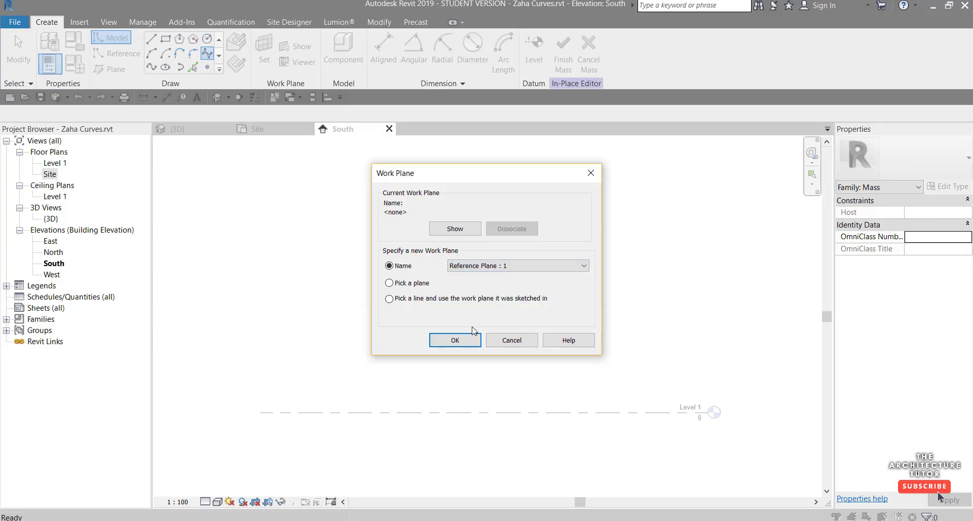
{"action": "left_click", "coordinate": [453, 338]}
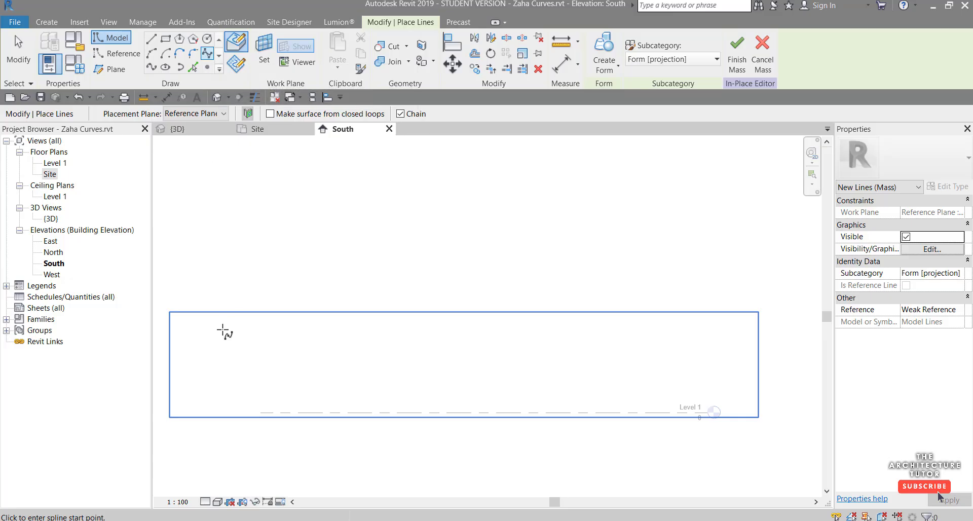
Sketch a two-hump spline in the South elevation that starts and ends on Level 1
{"action": "left_click", "coordinate": [286, 413]}
{"action": "left_click", "coordinate": [326, 228]}
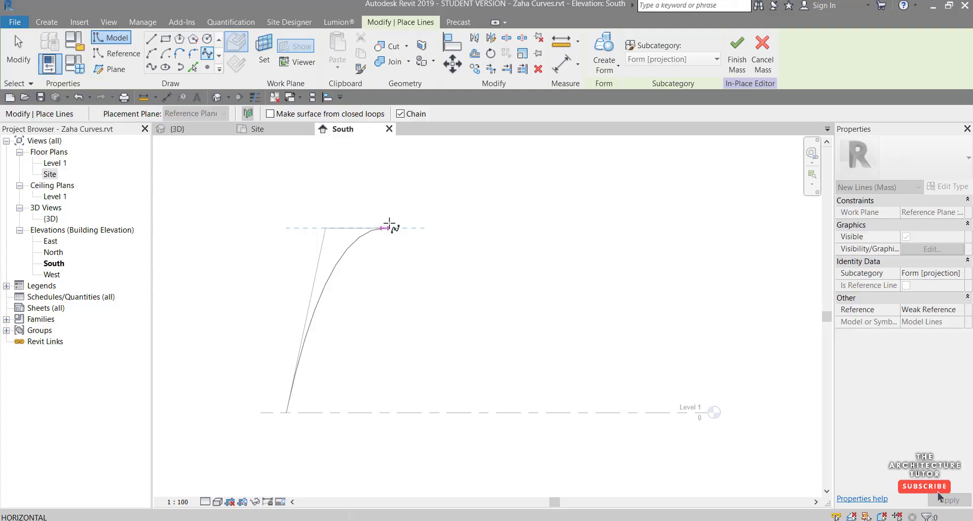
{"action": "left_click", "coordinate": [426, 228]}
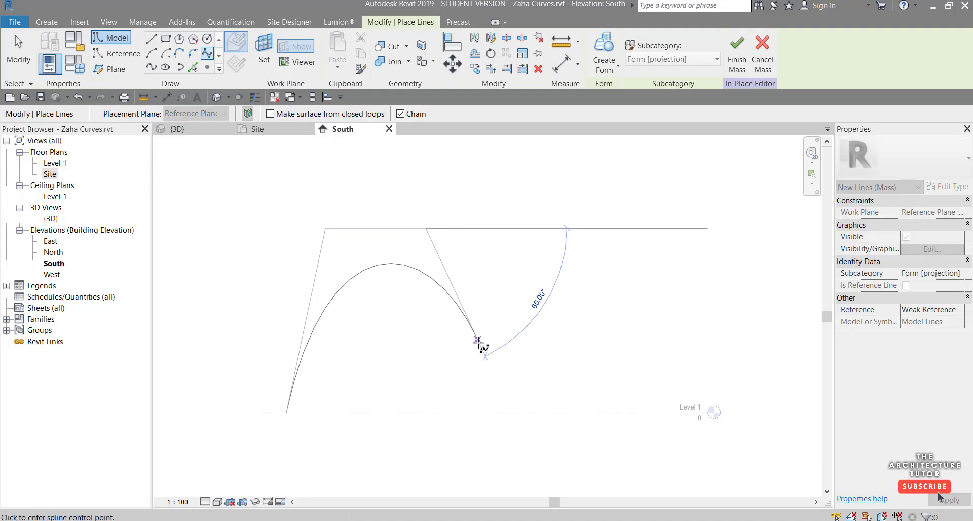
{"action": "left_click", "coordinate": [473, 351]}
{"action": "left_click", "coordinate": [539, 334]}
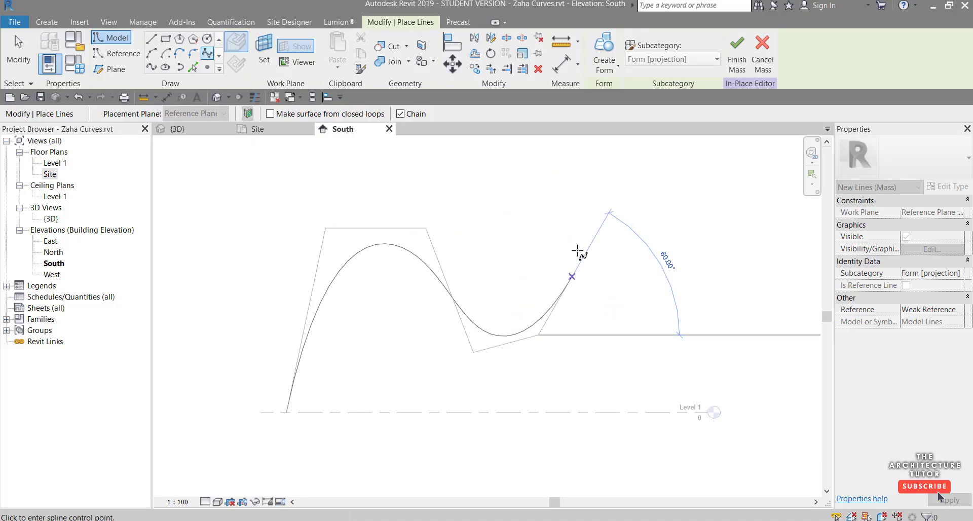
{"action": "scroll", "coordinate": [578, 252], "scroll_direction": "down", "scroll_amount": 3}
{"action": "left_click", "coordinate": [587, 167]}
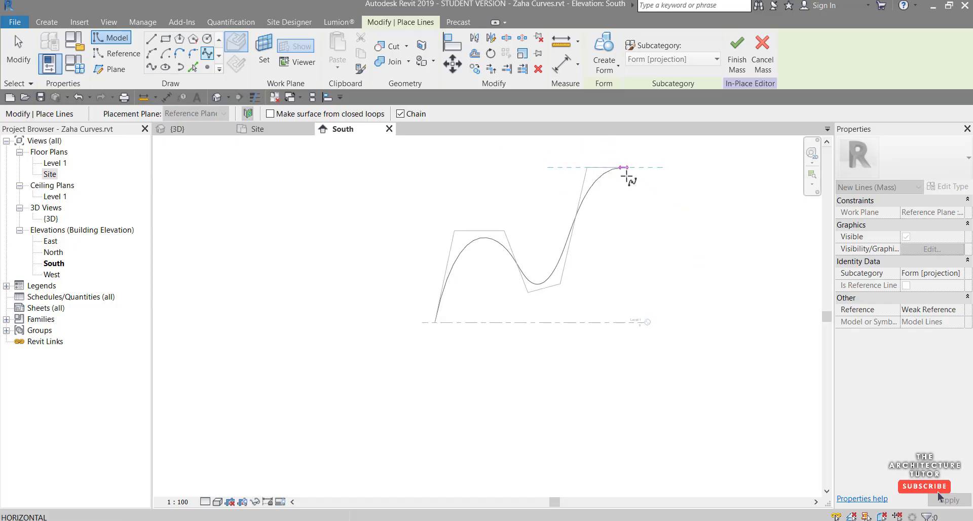
{"action": "left_click", "coordinate": [629, 177]}
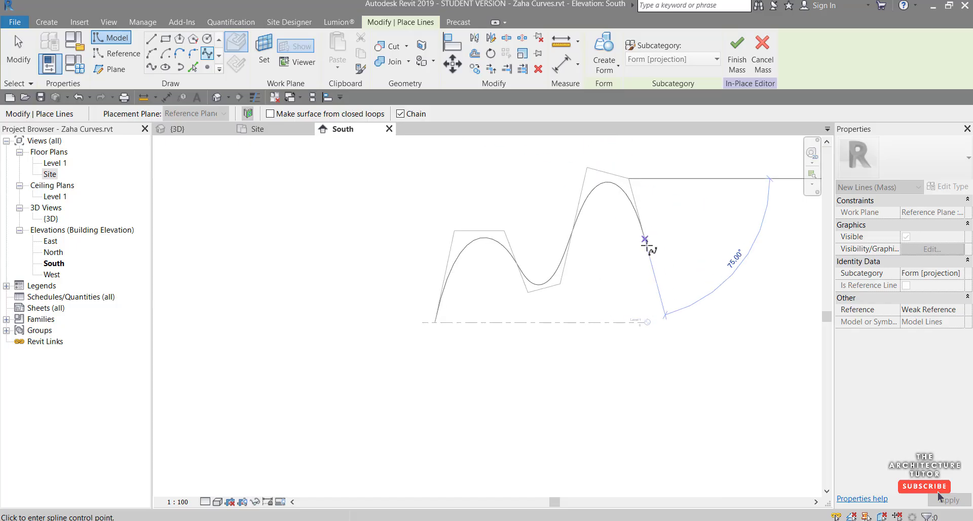
{"action": "left_click", "coordinate": [629, 325]}
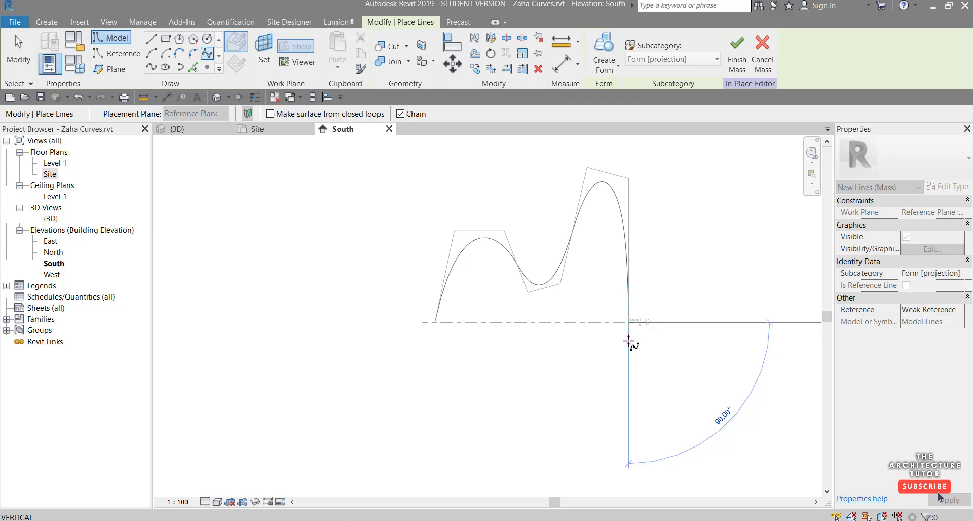
{"action": "left_click", "coordinate": [630, 322]}
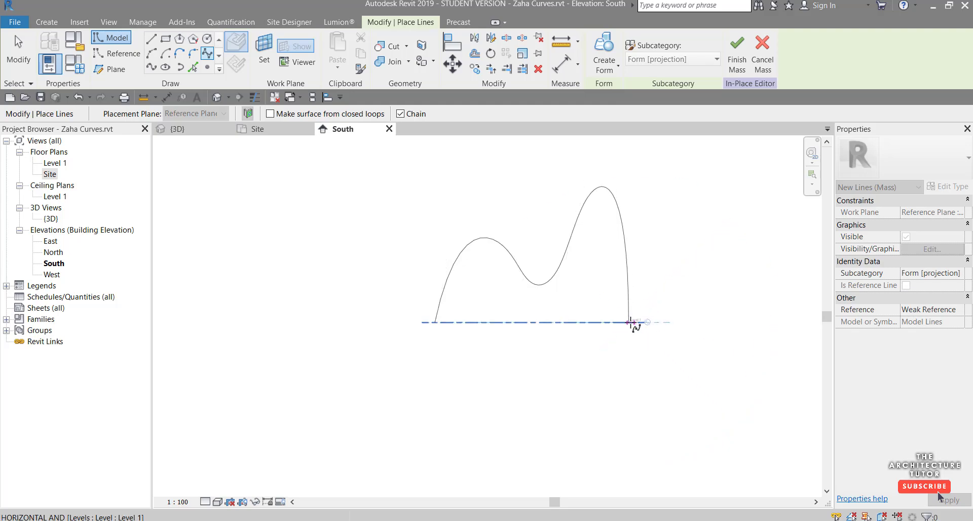
{"action": "left_click", "coordinate": [631, 323]}
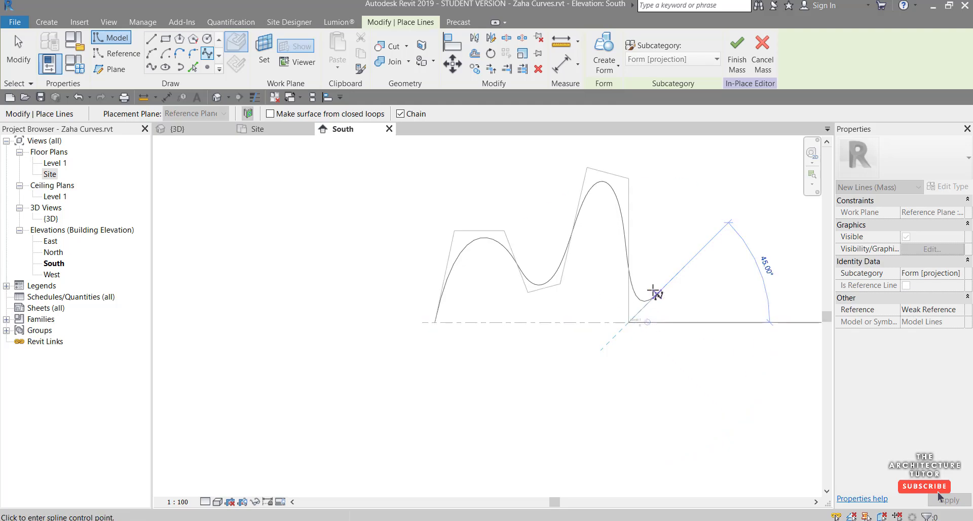
{"action": "key", "text": "Escape"}
{"action": "key", "text": "Escape"}
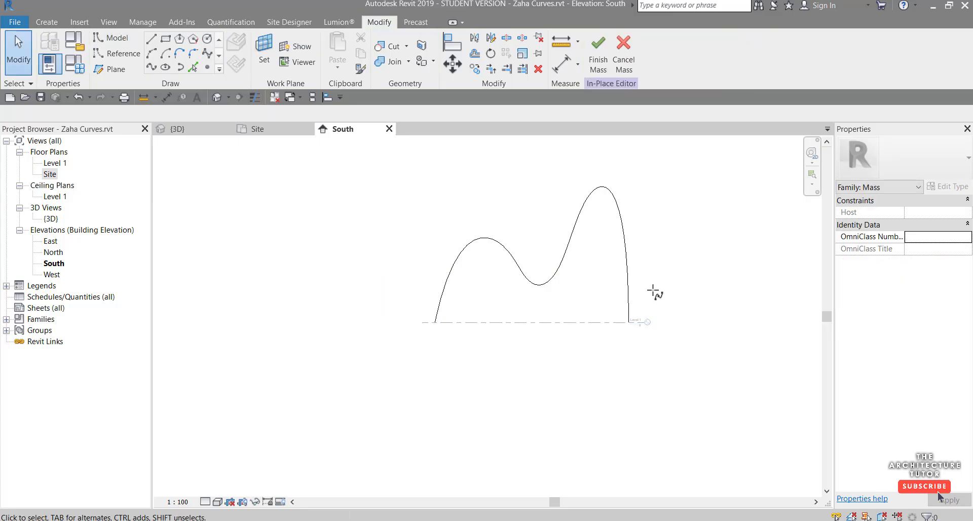
{"action": "scroll", "coordinate": [604, 216], "scroll_direction": "up", "scroll_amount": 3}
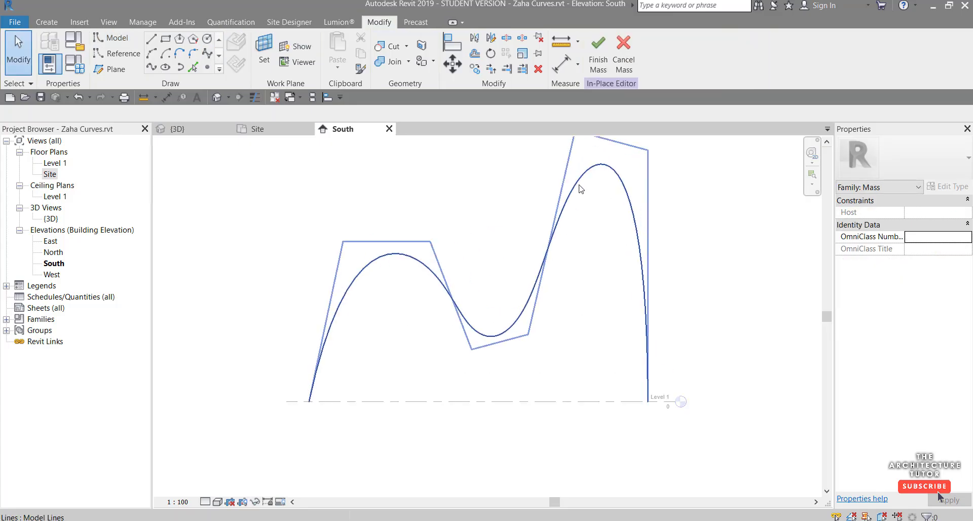
Drag the spline's control points to reshape the dip and lower the right hump
{"action": "left_click", "coordinate": [547, 263]}
{"action": "middle_click_drag", "start_coordinate": [548, 263], "coordinate": [489, 332]}
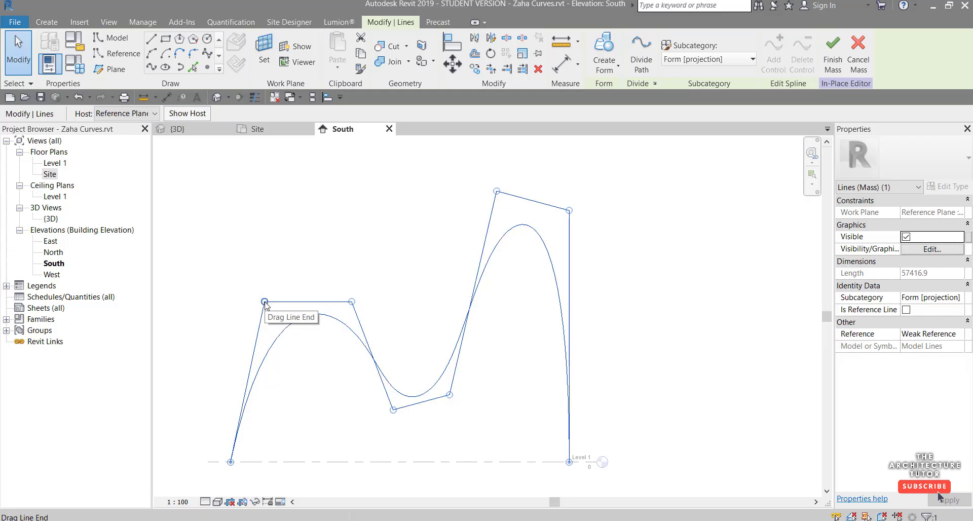
{"action": "left_click_drag", "start_coordinate": [264, 302], "coordinate": [254, 299]}
{"action": "left_click_drag", "start_coordinate": [351, 302], "coordinate": [350, 287]}
{"action": "left_click_drag", "start_coordinate": [393, 410], "coordinate": [366, 419]}
{"action": "mouse_move", "coordinate": [450, 395]}
{"action": "left_mouse_down"}
{"action": "mouse_move", "coordinate": [470, 409]}
{"action": "mouse_move", "coordinate": [465, 401]}
{"action": "left_mouse_up"}
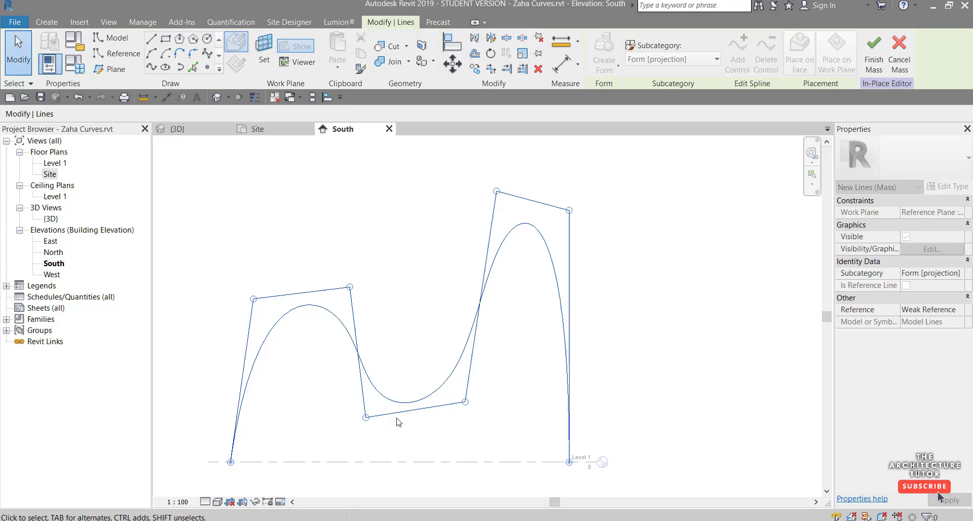
{"action": "left_click_drag", "start_coordinate": [365, 417], "coordinate": [380, 408]}
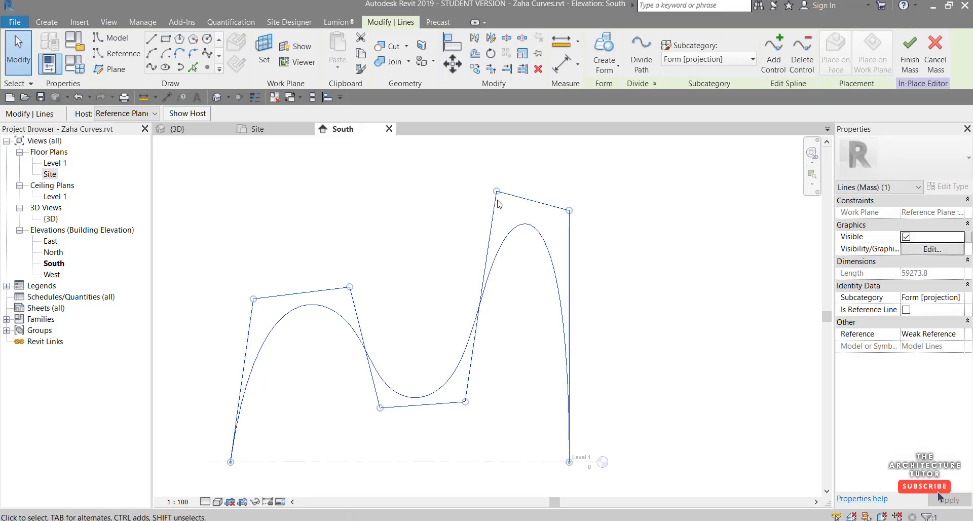
{"action": "left_click_drag", "start_coordinate": [496, 192], "coordinate": [495, 232]}
{"action": "left_click", "coordinate": [501, 339]}
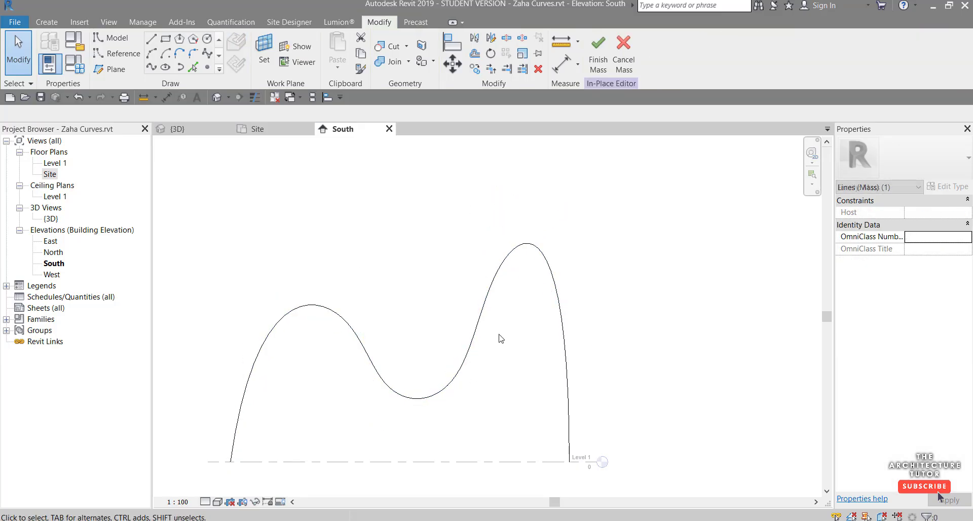
{"action": "left_click", "coordinate": [481, 312]}
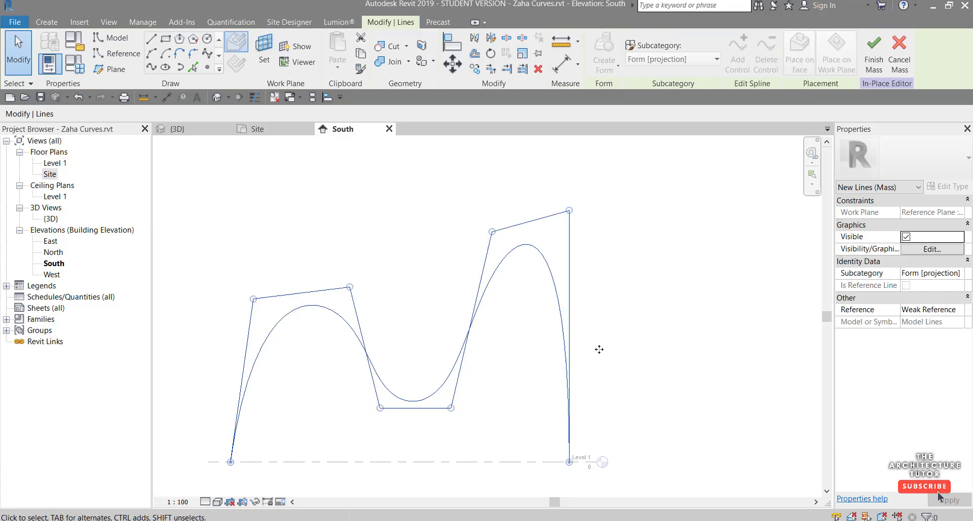
{"action": "left_click", "coordinate": [626, 261]}
{"action": "scroll", "coordinate": [627, 260], "scroll_direction": "down", "scroll_amount": 3}
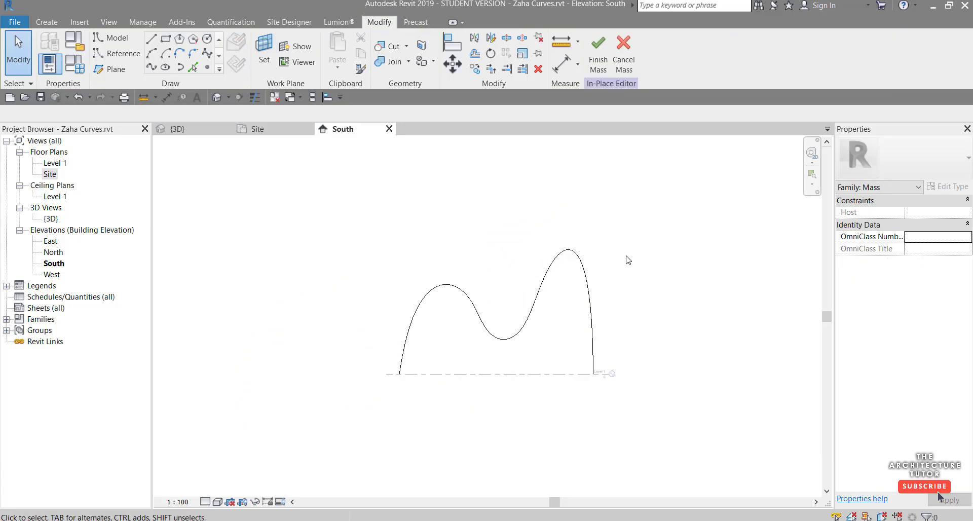
In the Site plan, copy the profile with Multiple checked onto reference planes 2, 3 and 4
{"action": "left_click", "coordinate": [278, 130]}
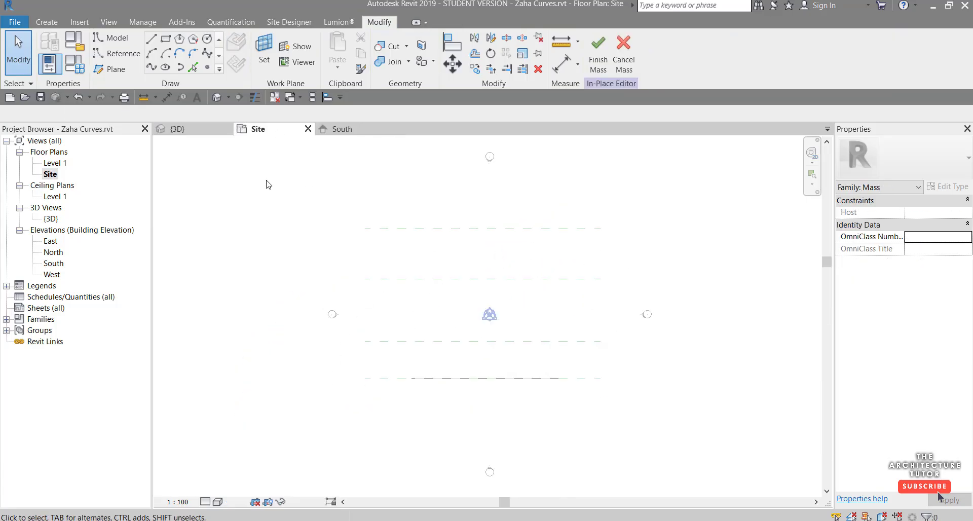
{"action": "left_click", "coordinate": [465, 378]}
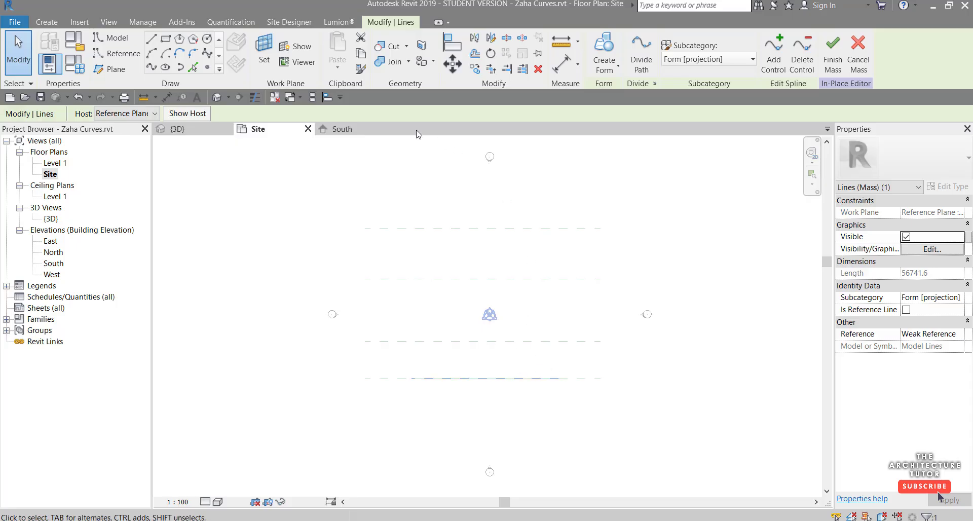
{"action": "left_click", "coordinate": [476, 69]}
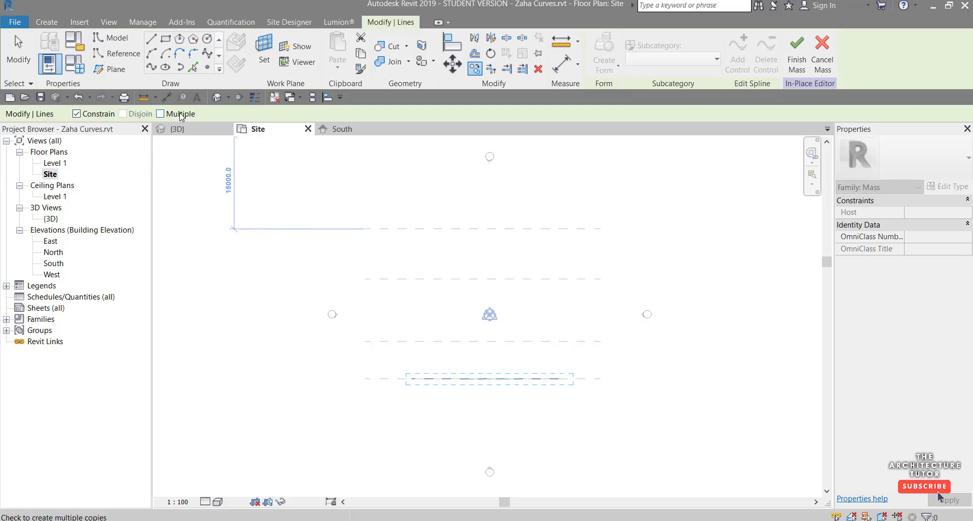
{"action": "left_click", "coordinate": [90, 114]}
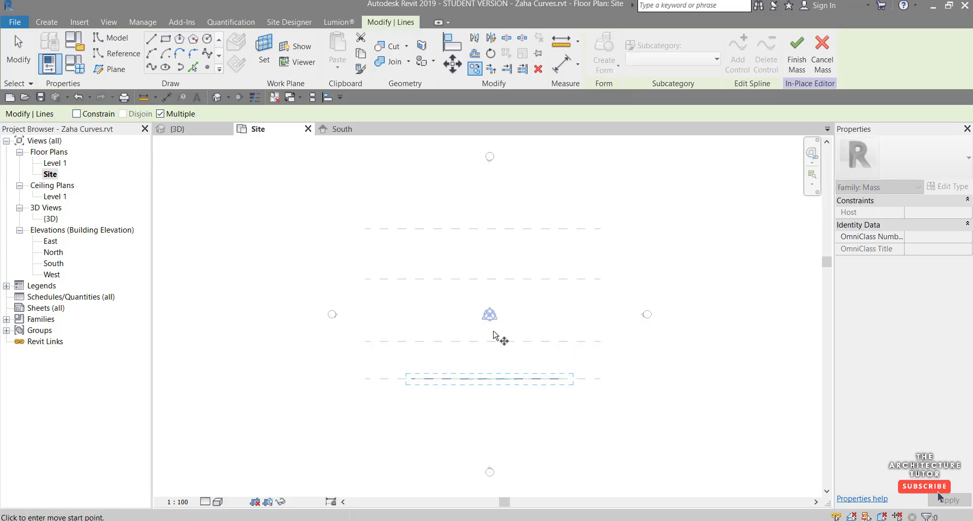
{"action": "left_click", "coordinate": [579, 379]}
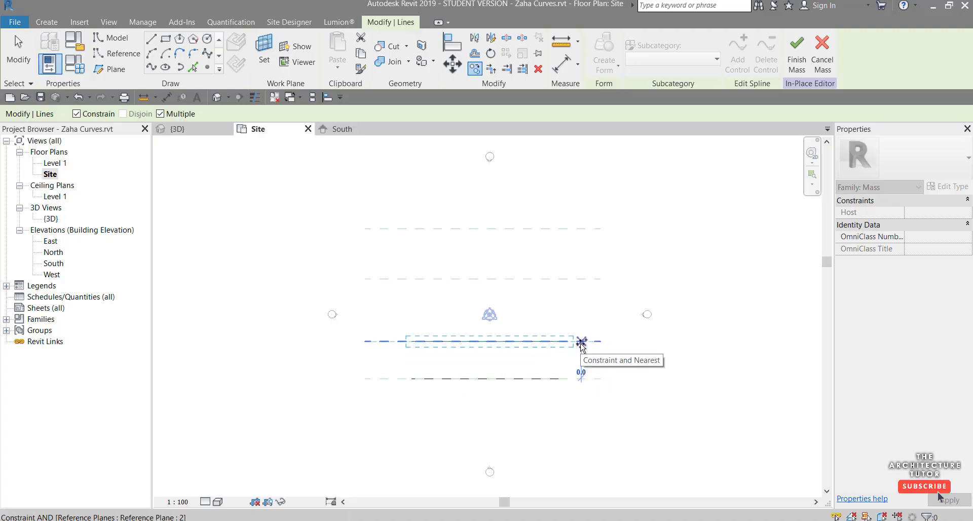
{"action": "left_click", "coordinate": [581, 342], "text": "shift"}
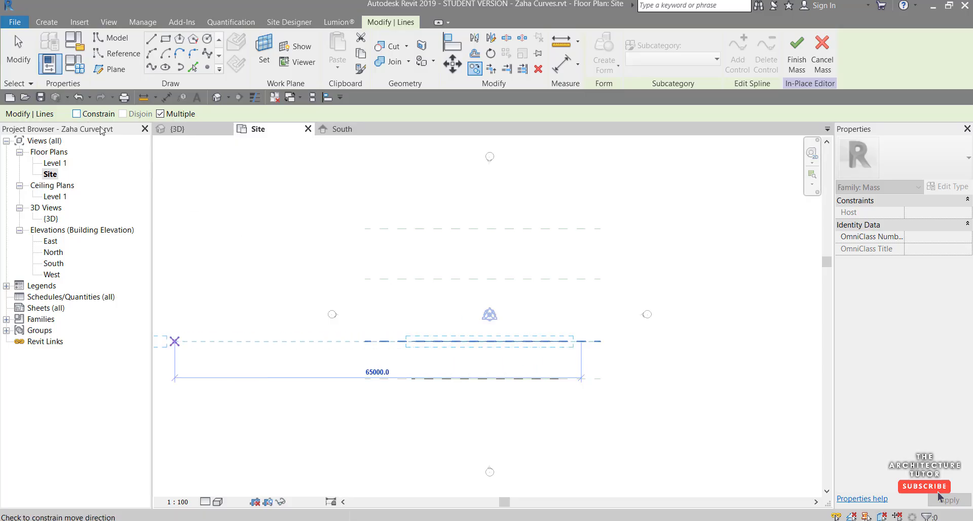
{"action": "left_click", "coordinate": [76, 113]}
{"action": "left_click", "coordinate": [581, 279]}
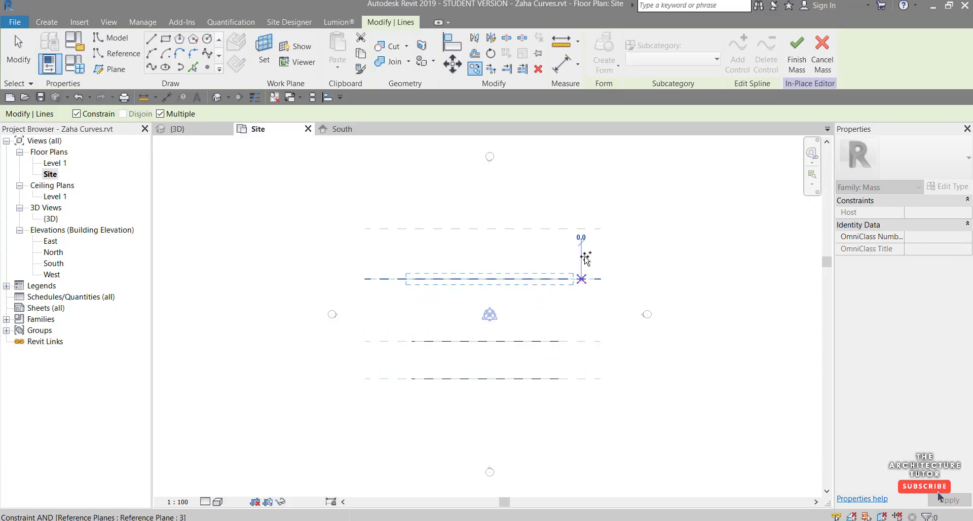
{"action": "left_click", "coordinate": [76, 113]}
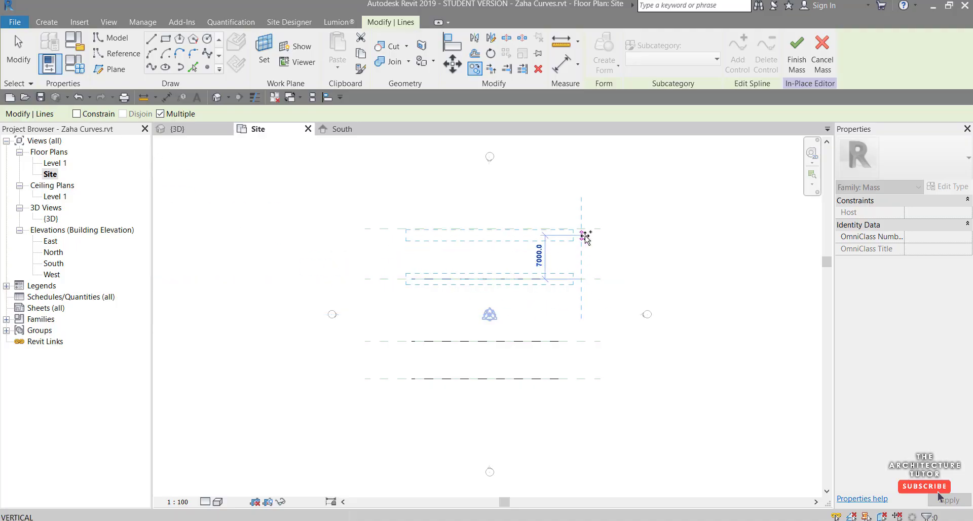
{"action": "left_click", "coordinate": [583, 228]}
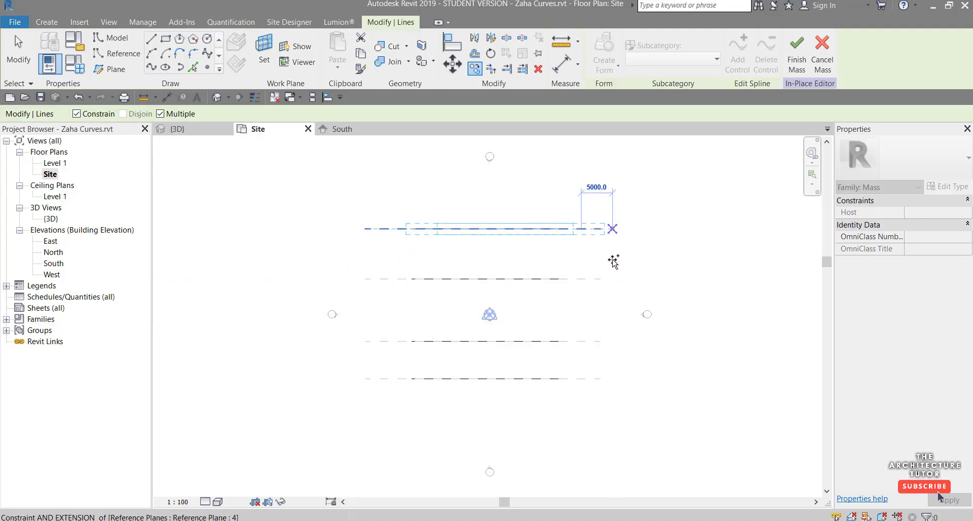
{"action": "key", "text": "Escape"}
{"action": "key", "text": "Escape"}
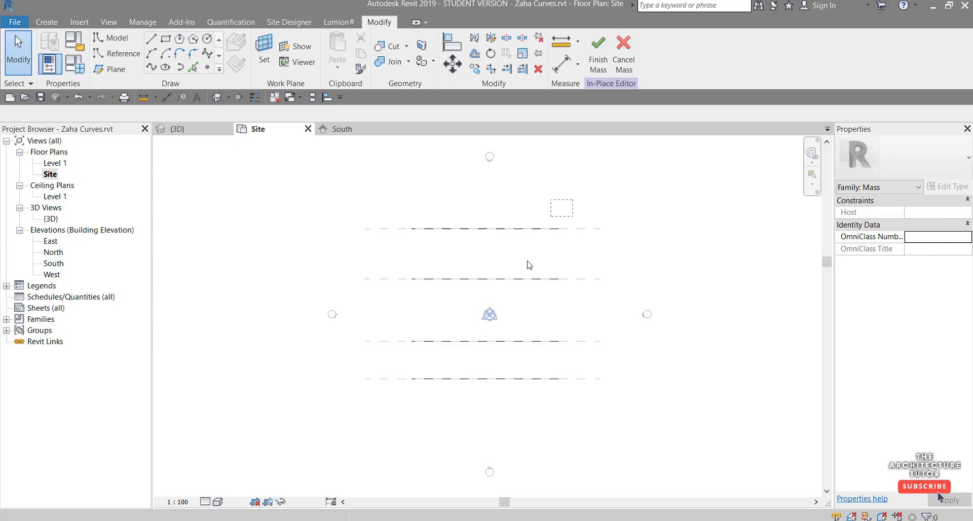
{"action": "left_click_drag", "start_coordinate": [569, 200], "coordinate": [527, 418]}
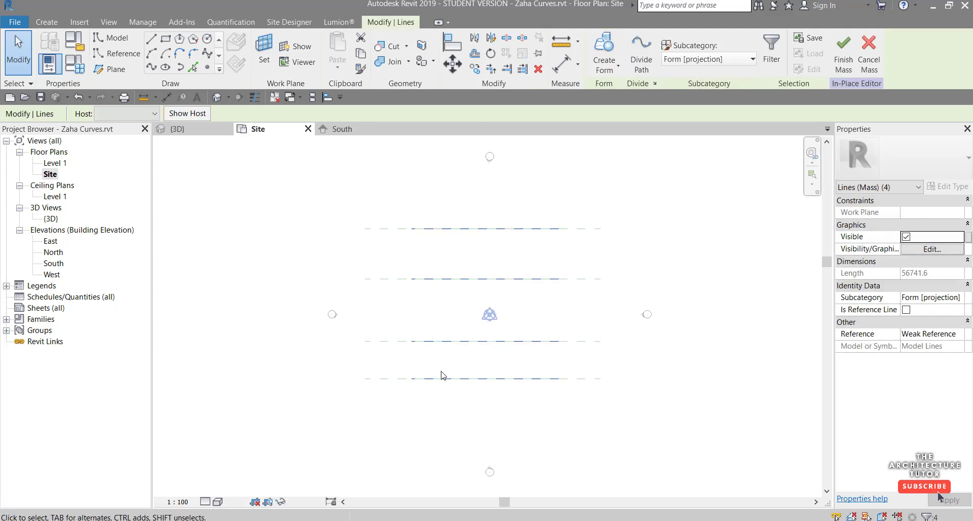
{"action": "left_click", "coordinate": [585, 418]}
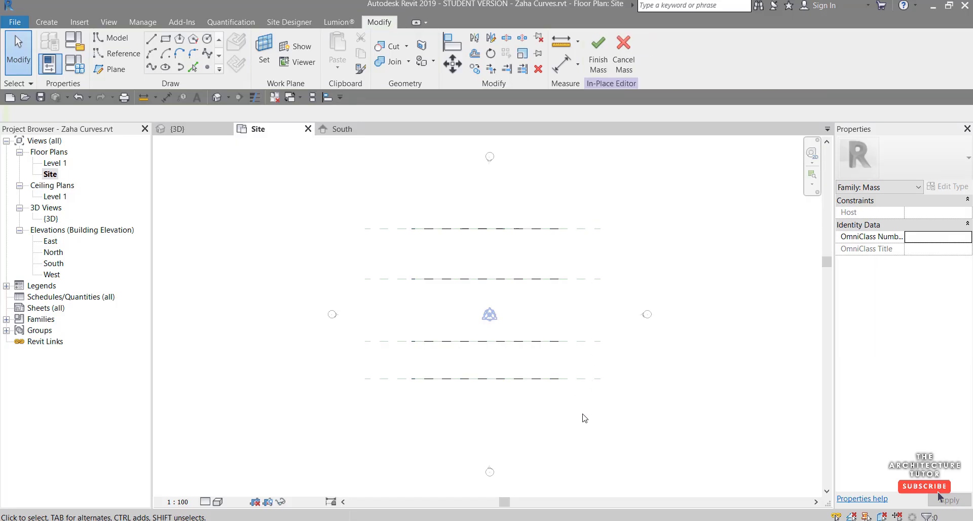
In the 3D view, drag one curved profile's control points to raise its peaks
{"action": "left_click", "coordinate": [196, 136]}
{"action": "scroll", "coordinate": [235, 211], "scroll_direction": "down", "scroll_amount": 2}
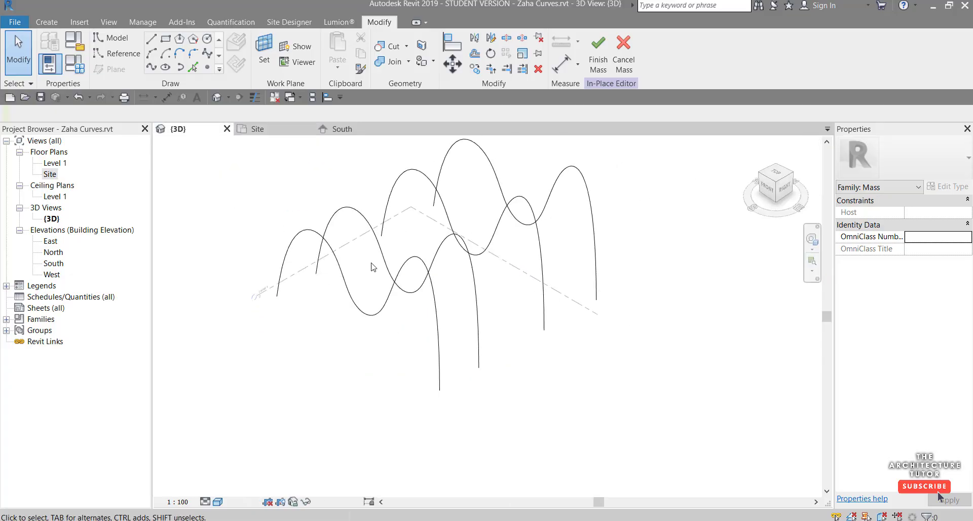
{"action": "left_click", "coordinate": [433, 291]}
{"action": "middle_click_drag", "start_coordinate": [433, 292], "coordinate": [456, 302], "text": "shift"}
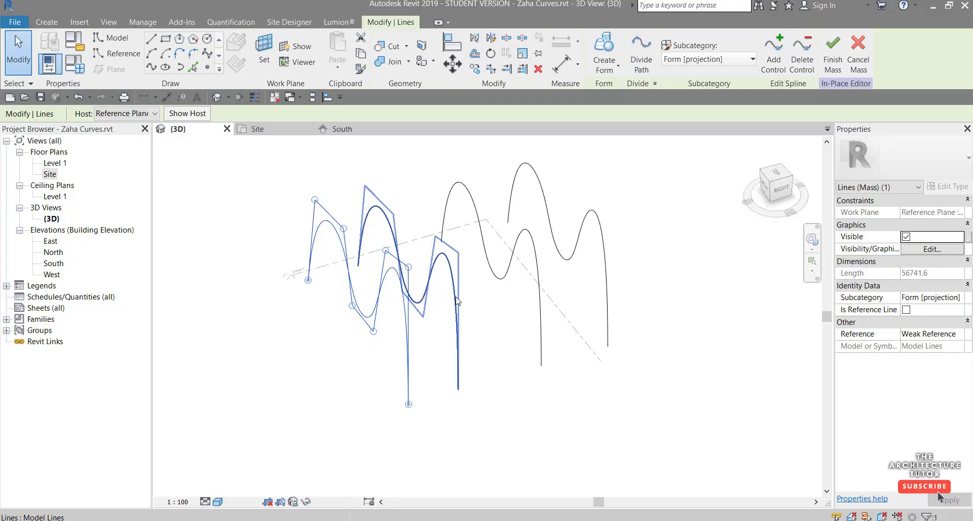
{"action": "scroll", "coordinate": [449, 288], "scroll_direction": "up", "scroll_amount": 2}
{"action": "left_click_drag", "start_coordinate": [432, 227], "coordinate": [455, 278]}
{"action": "left_click_drag", "start_coordinate": [424, 242], "coordinate": [425, 279]}
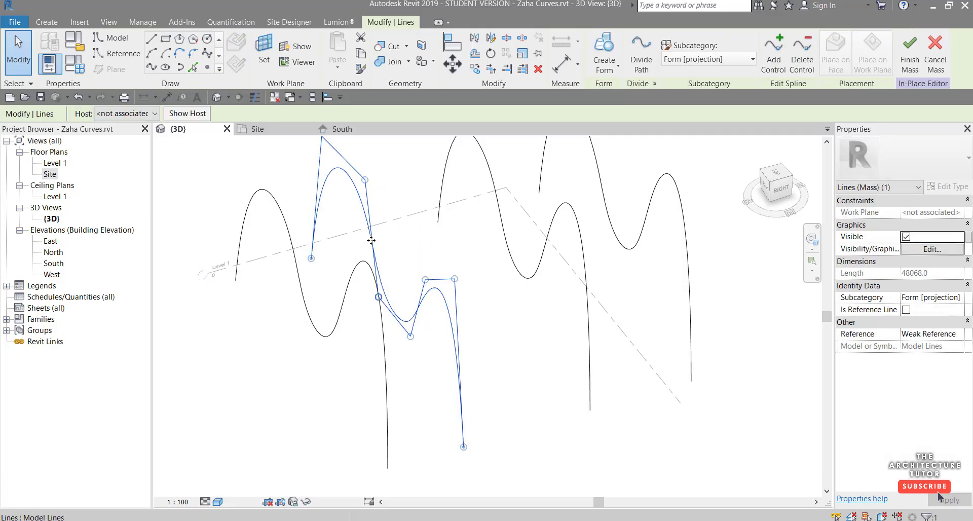
{"action": "middle_click_drag", "start_coordinate": [409, 269], "coordinate": [490, 342]}
{"action": "left_click_drag", "start_coordinate": [403, 211], "coordinate": [414, 160]}
{"action": "left_click_drag", "start_coordinate": [446, 254], "coordinate": [454, 207]}
Reshape a second profile's top control point, then orbit to a front-right view
{"action": "left_click", "coordinate": [536, 216]}
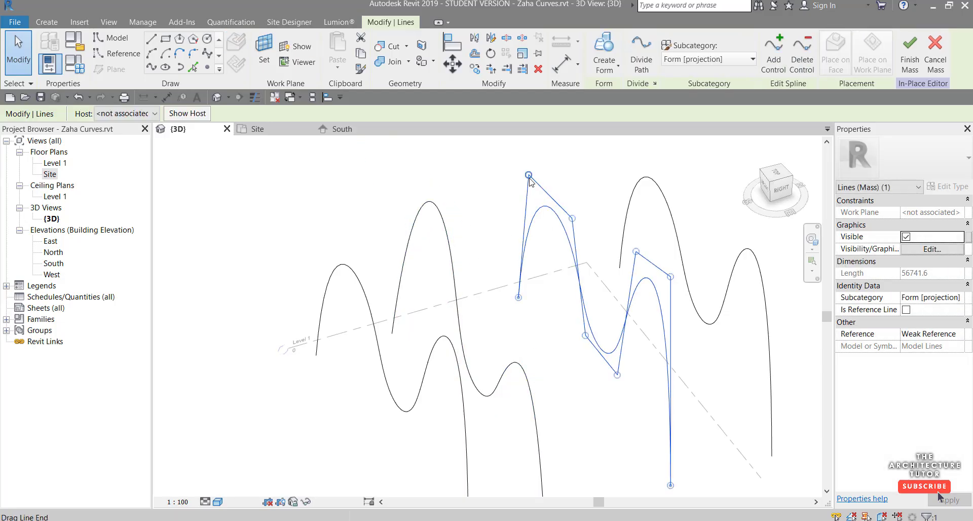
{"action": "left_click_drag", "start_coordinate": [529, 180], "coordinate": [568, 246]}
{"action": "middle_click_drag", "start_coordinate": [569, 246], "coordinate": [560, 332], "text": "shift"}
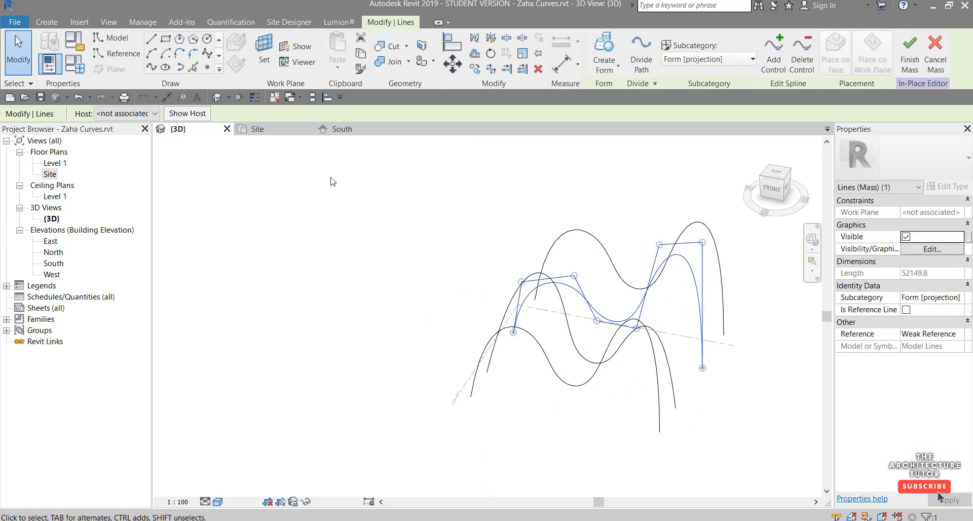
{"action": "middle_click_drag", "start_coordinate": [634, 343], "coordinate": [670, 298], "text": "shift"}
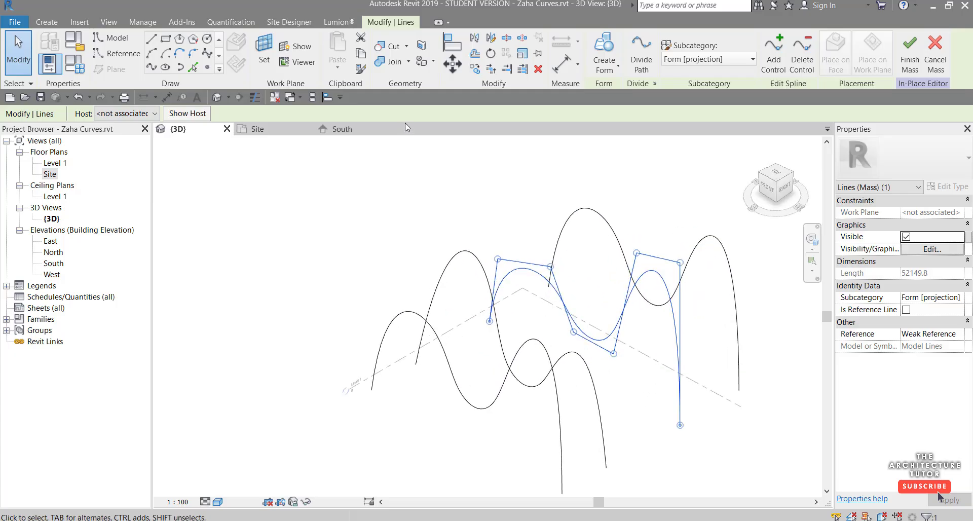
In the South elevation, drag control points to raise the spline's right peak to length 47747.3, then return to 3D
{"action": "left_click", "coordinate": [368, 131]}
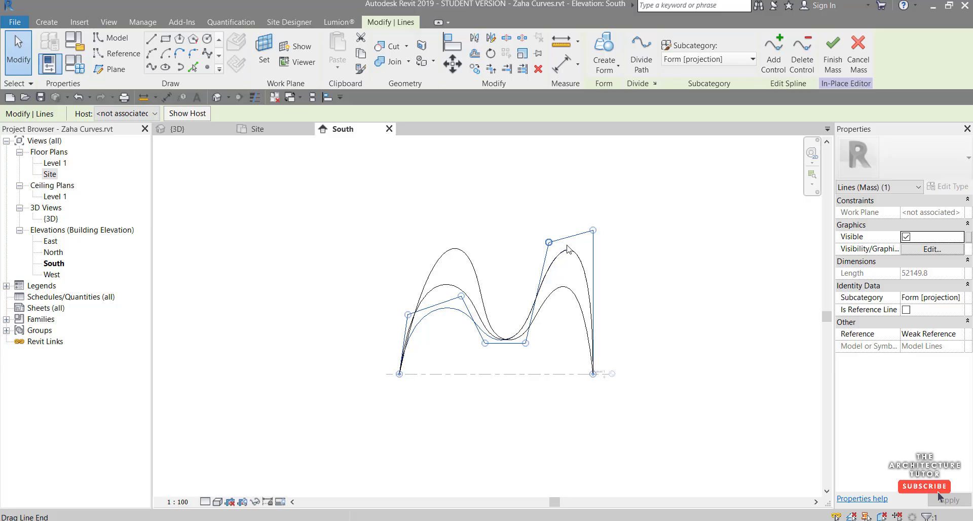
{"action": "scroll", "coordinate": [568, 249], "scroll_direction": "up", "scroll_amount": 5}
{"action": "key", "text": "l"}
{"action": "key", "text": "i"}
{"action": "left_click", "coordinate": [549, 495]}
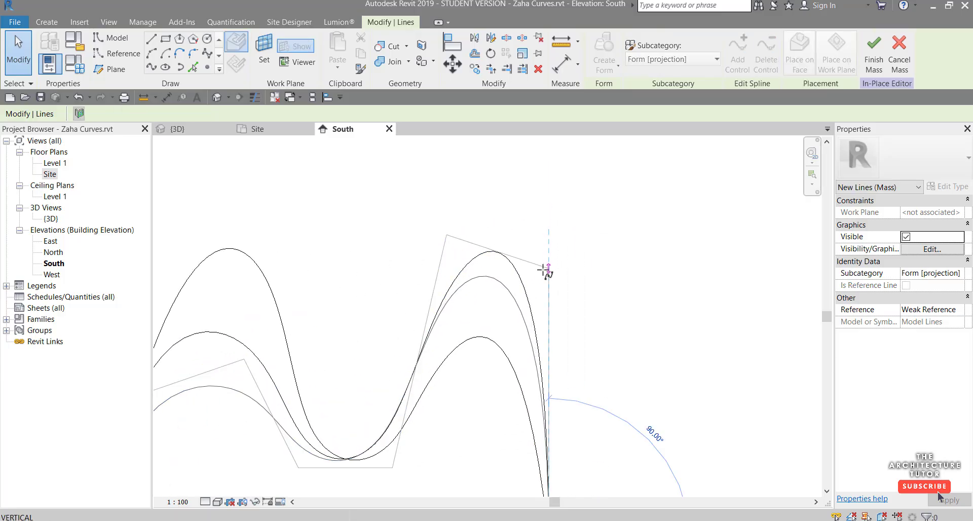
{"action": "left_click_drag", "start_coordinate": [545, 271], "coordinate": [548, 271]}
{"action": "left_click_drag", "start_coordinate": [446, 234], "coordinate": [440, 275]}
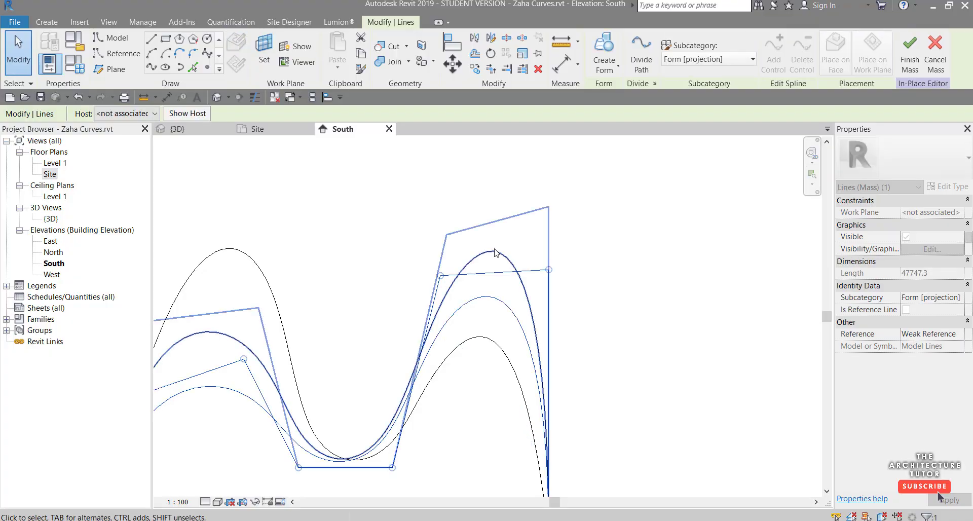
{"action": "scroll", "coordinate": [545, 271], "scroll_direction": "down", "scroll_amount": 2}
{"action": "left_click", "coordinate": [505, 294]}
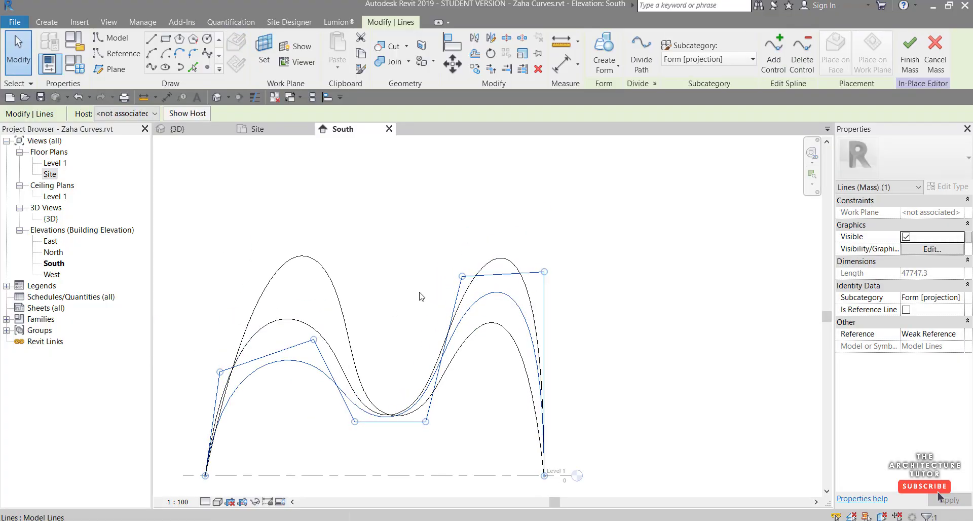
{"action": "left_click", "coordinate": [177, 128]}
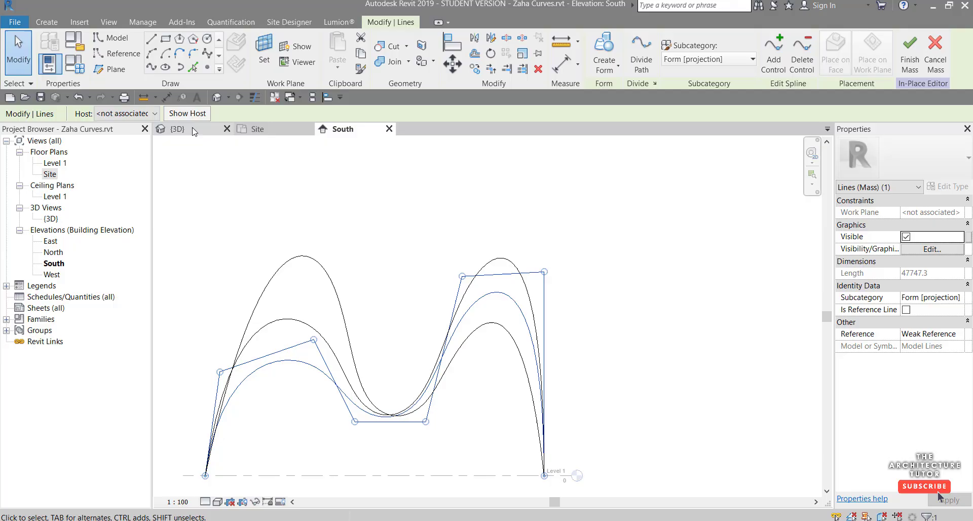
Orbit the 3D view and drag the spline's control points into a gentler wave, length 34833.6
{"action": "scroll", "coordinate": [261, 172], "scroll_direction": "down", "scroll_amount": 1}
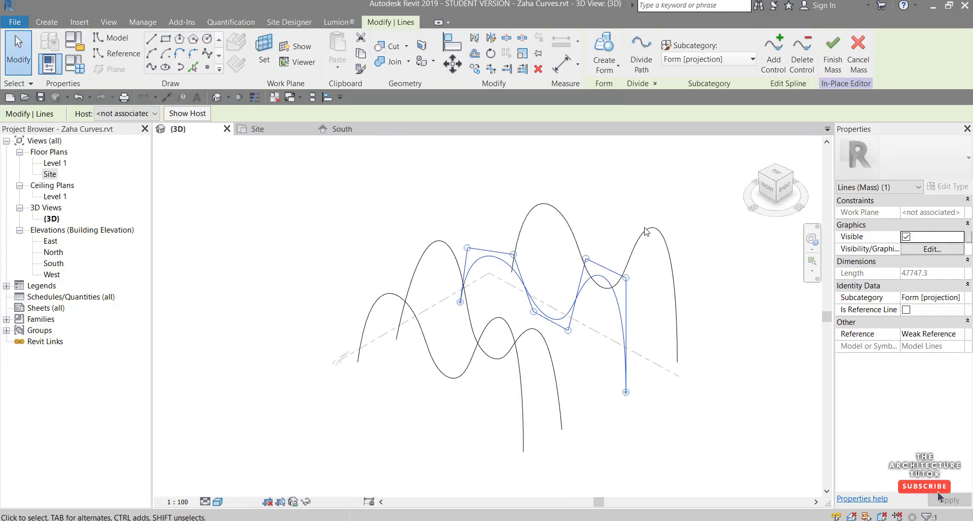
{"action": "middle_click_drag", "start_coordinate": [645, 232], "coordinate": [403, 248], "text": "shift"}
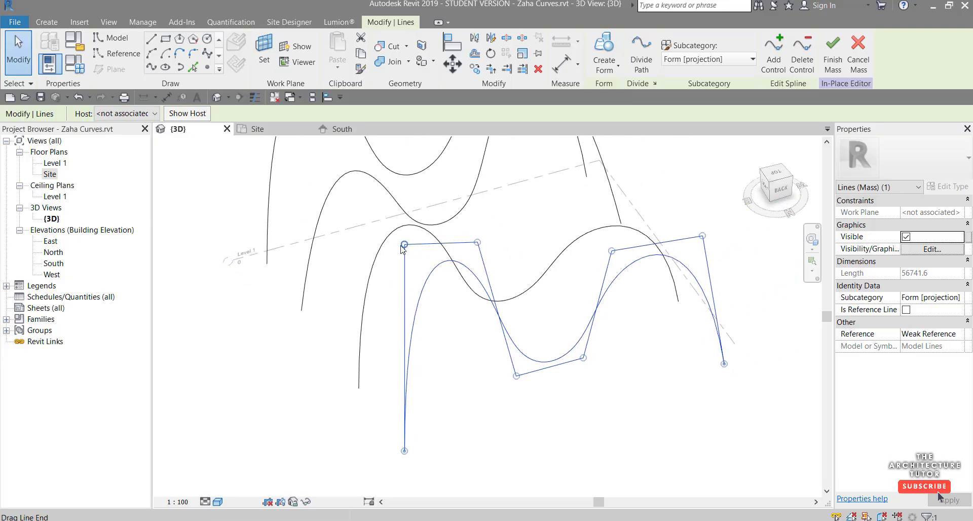
{"action": "left_click_drag", "start_coordinate": [403, 249], "coordinate": [484, 324]}
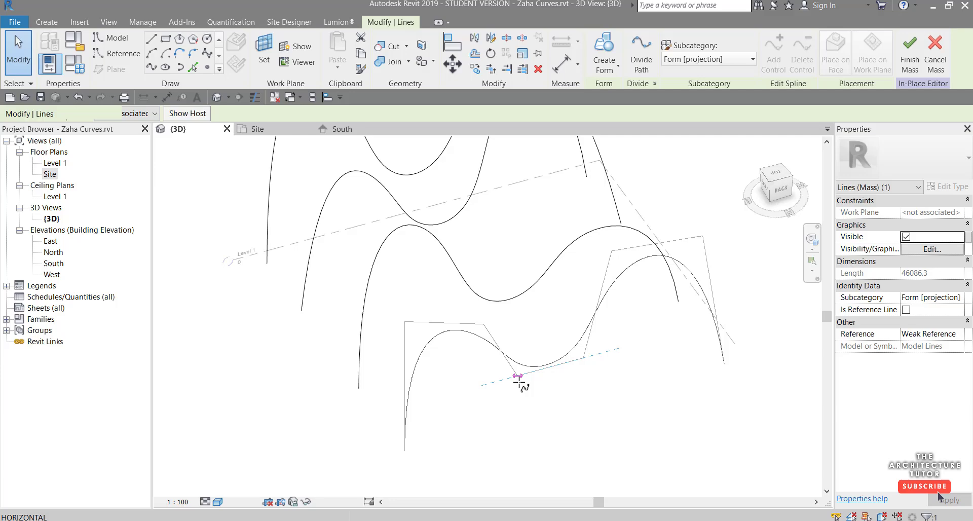
{"action": "left_click_drag", "start_coordinate": [517, 377], "coordinate": [524, 403]}
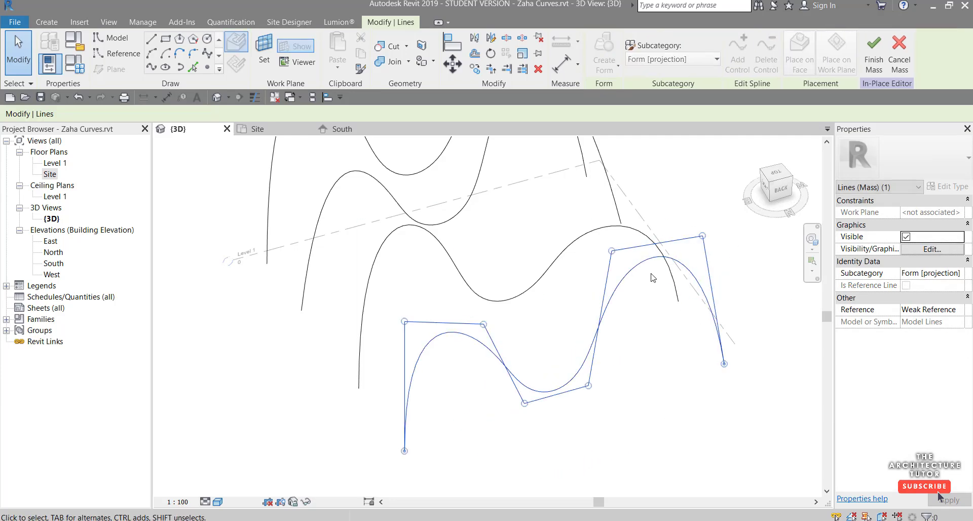
{"action": "left_click_drag", "start_coordinate": [612, 251], "coordinate": [621, 317]}
{"action": "left_click_drag", "start_coordinate": [702, 236], "coordinate": [698, 310]}
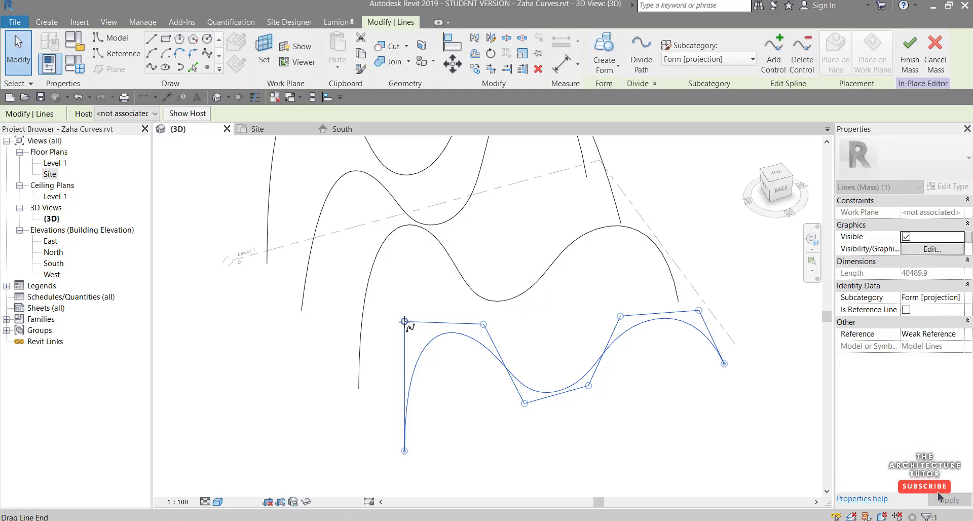
{"action": "left_click_drag", "start_coordinate": [405, 322], "coordinate": [419, 369]}
{"action": "left_click_drag", "start_coordinate": [483, 324], "coordinate": [493, 354]}
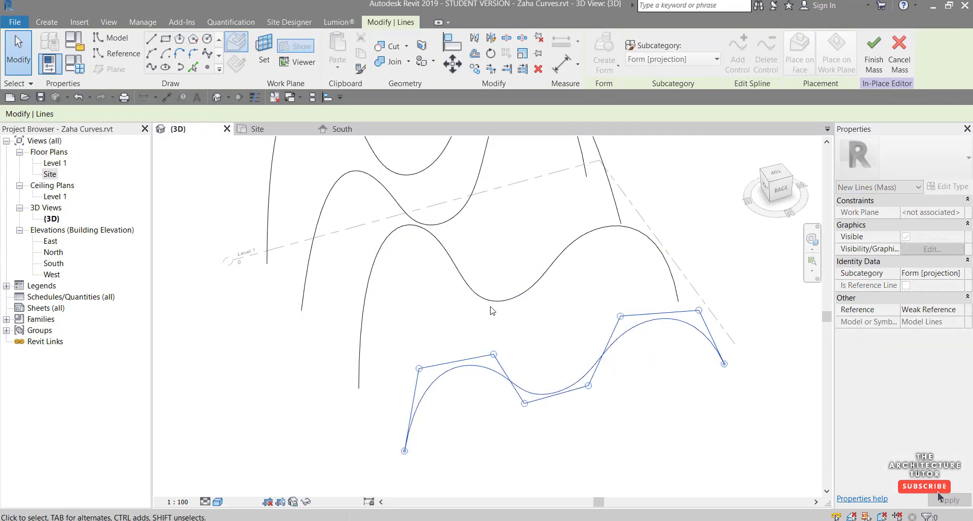
{"action": "middle_click_drag", "start_coordinate": [490, 310], "coordinate": [365, 294], "text": "shift"}
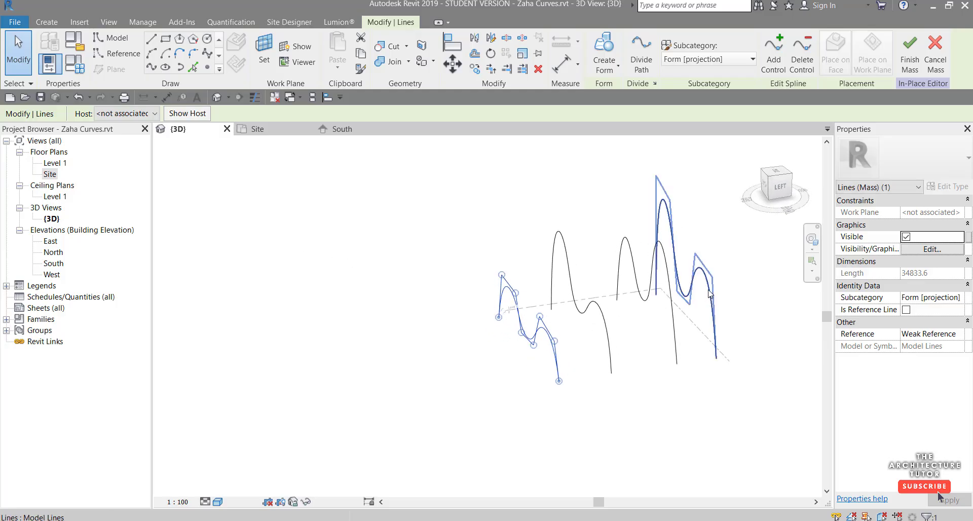
{"action": "scroll", "coordinate": [667, 314], "scroll_direction": "up", "scroll_amount": 2}
{"action": "middle_click_drag", "start_coordinate": [709, 293], "coordinate": [757, 324]}
{"action": "left_click", "coordinate": [648, 327]}
{"action": "scroll", "coordinate": [751, 320], "scroll_direction": "down", "scroll_amount": 3}
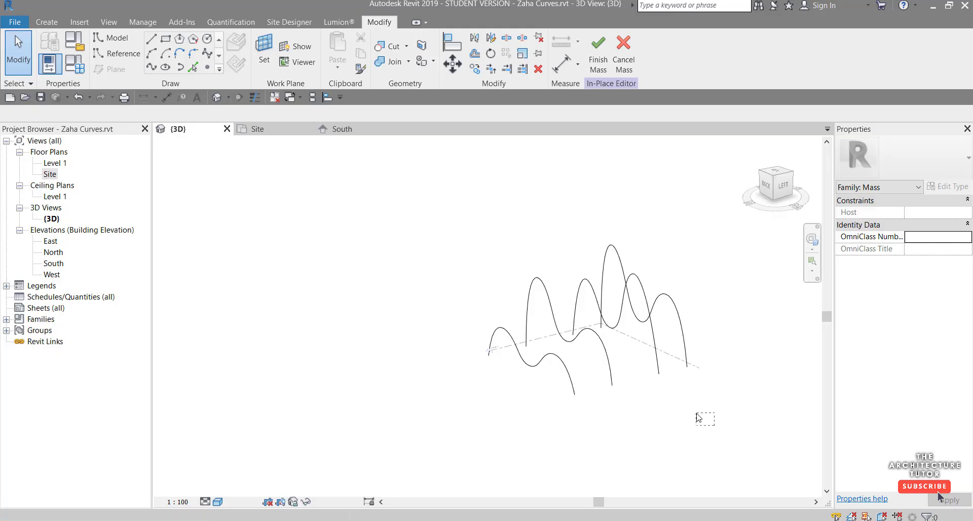
Crossing-select all four profiles, loft them into a Solid Form, then select the form and an edge
{"action": "left_click_drag", "start_coordinate": [697, 418], "coordinate": [532, 312]}
{"action": "left_click_drag", "start_coordinate": [431, 212], "coordinate": [416, 196]}
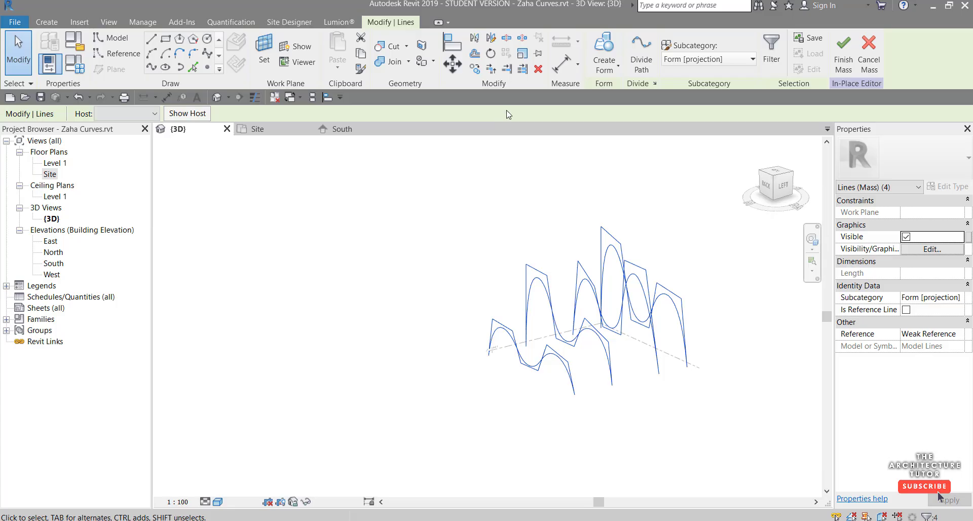
{"action": "left_click", "coordinate": [599, 69]}
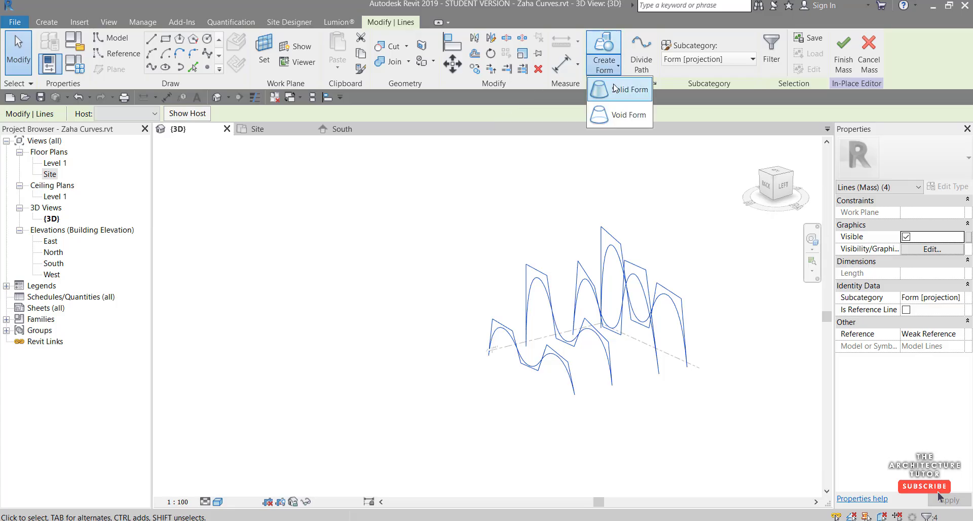
{"action": "left_click", "coordinate": [616, 86]}
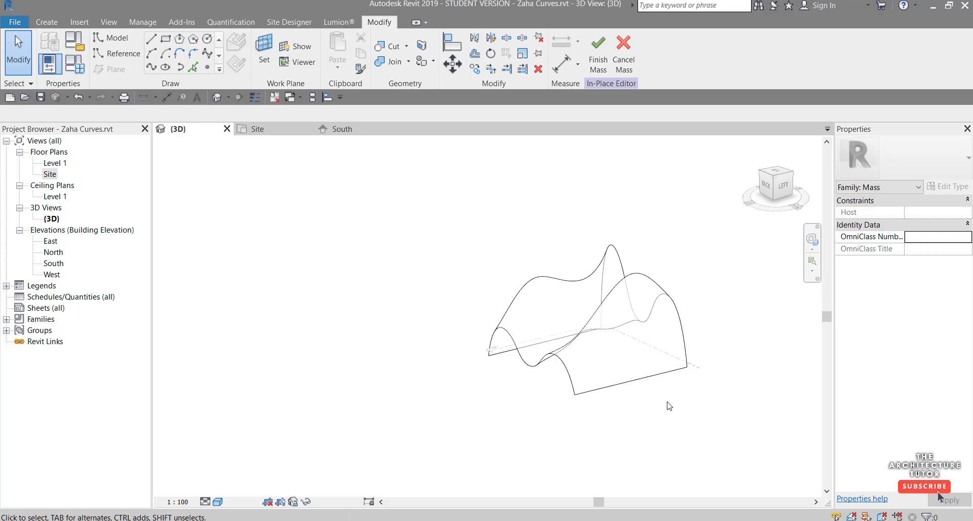
{"action": "scroll", "coordinate": [691, 290], "scroll_direction": "up", "scroll_amount": 2}
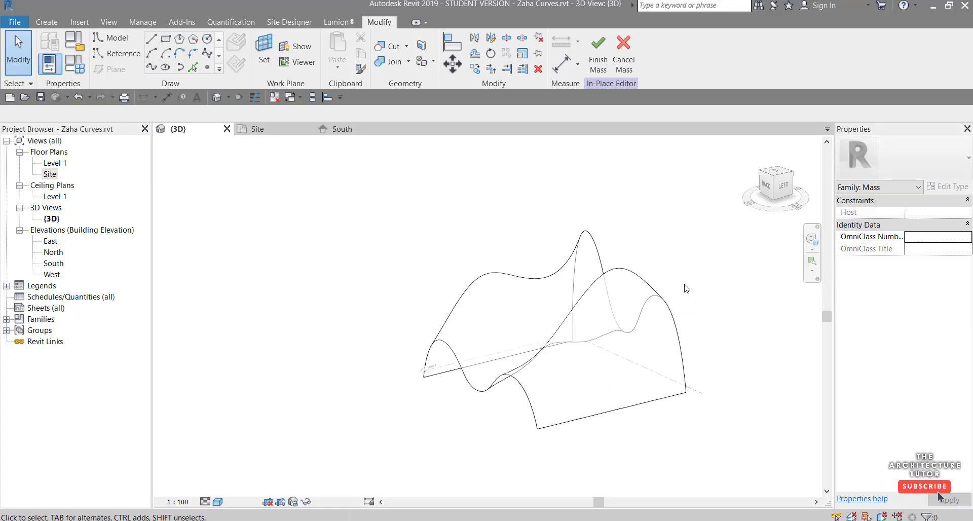
{"action": "key", "text": "Tab"}
{"action": "left_click", "coordinate": [650, 290]}
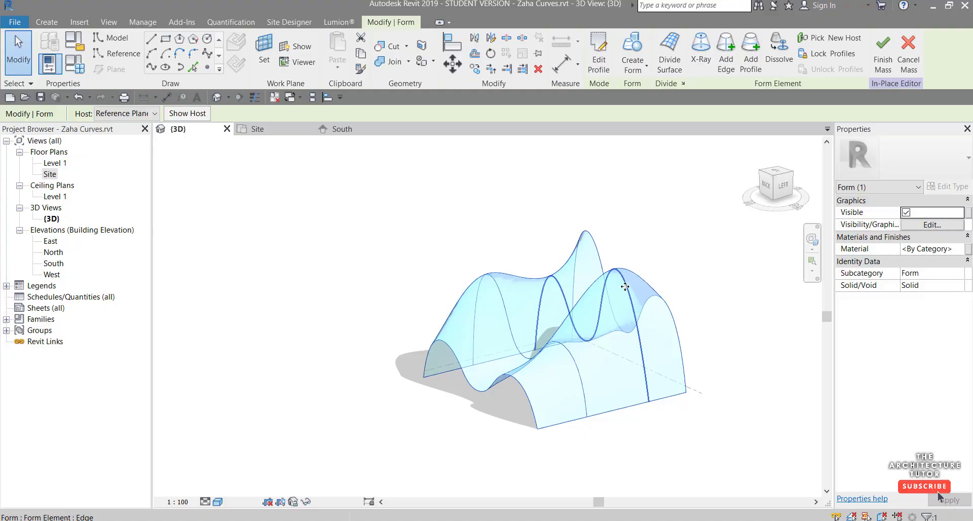
{"action": "left_click", "coordinate": [625, 287]}
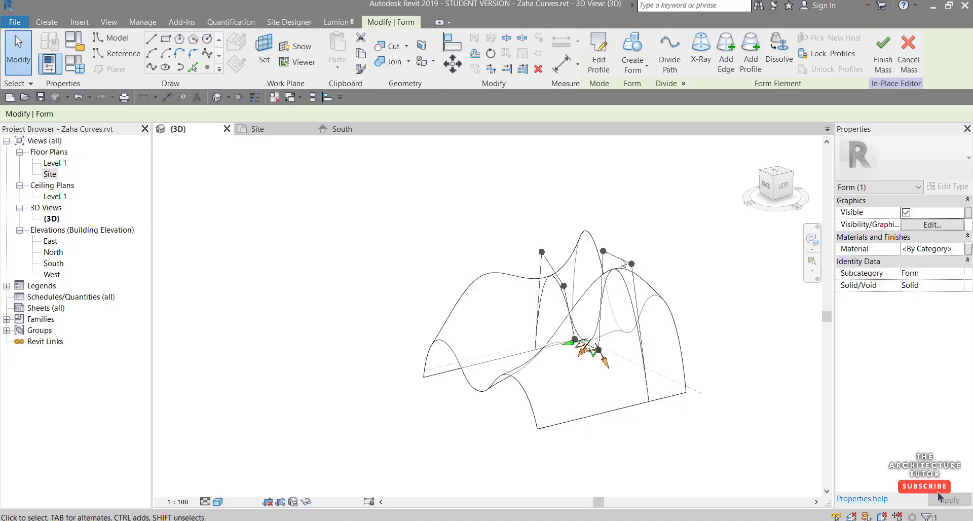
Drag one profile's top vertex upward to lift part of the wavy form
{"action": "left_click", "coordinate": [602, 230]}
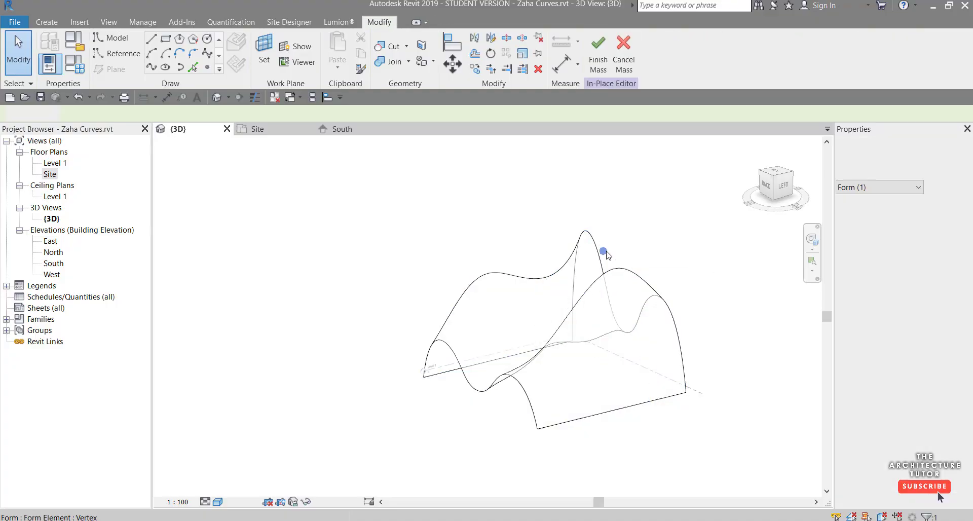
{"action": "left_click", "coordinate": [604, 251]}
{"action": "left_click_drag", "start_coordinate": [604, 235], "coordinate": [603, 169]}
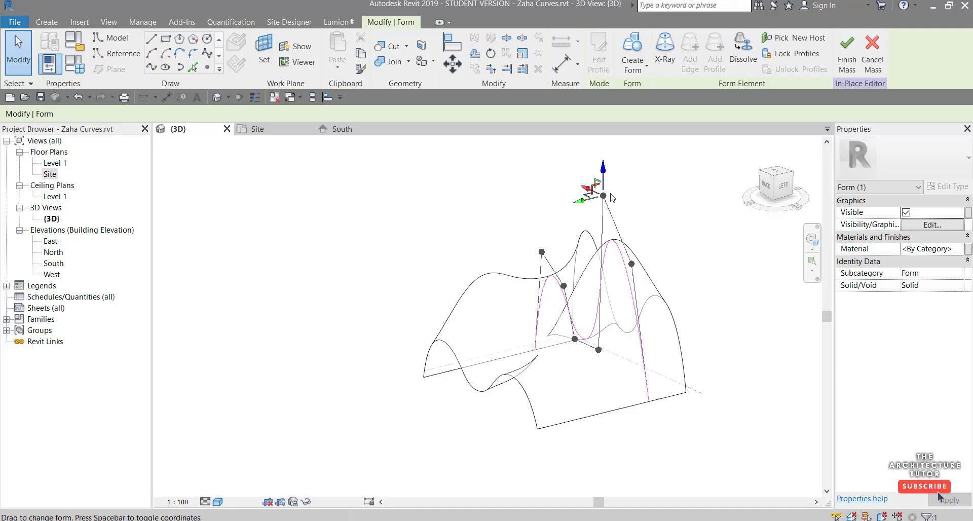
Orbit to a left view, delete the form, then undo to restore it
{"action": "left_click", "coordinate": [681, 266]}
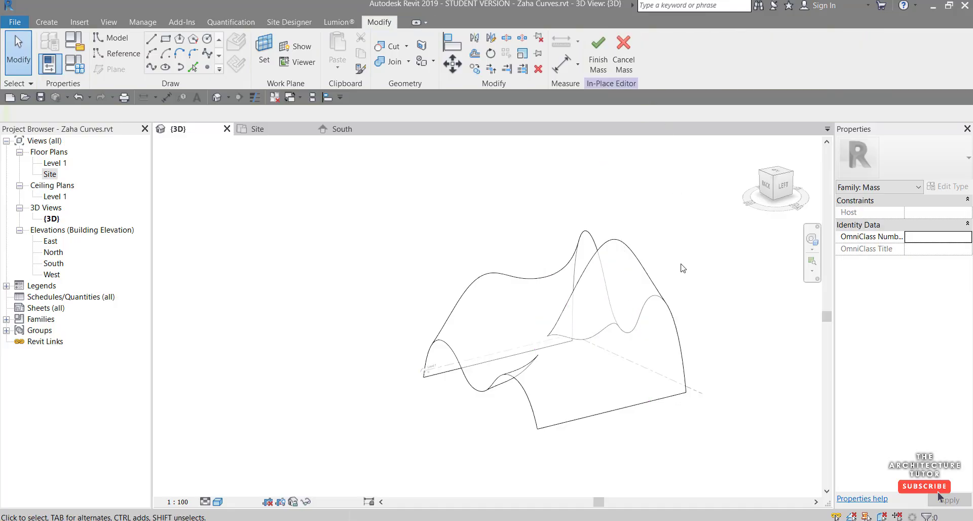
{"action": "mouse_move", "coordinate": [680, 271]}
{"action": "middle_mouse_down", "text": "shift"}
{"action": "mouse_move", "coordinate": [691, 282]}
{"action": "mouse_move", "coordinate": [600, 351]}
{"action": "mouse_move", "coordinate": [610, 337]}
{"action": "mouse_move", "coordinate": [531, 330]}
{"action": "mouse_move", "coordinate": [581, 317]}
{"action": "mouse_move", "coordinate": [710, 393]}
{"action": "mouse_move", "coordinate": [686, 284]}
{"action": "mouse_move", "coordinate": [658, 327]}
{"action": "middle_mouse_up", "text": "shift"}
{"action": "left_click", "coordinate": [648, 319]}
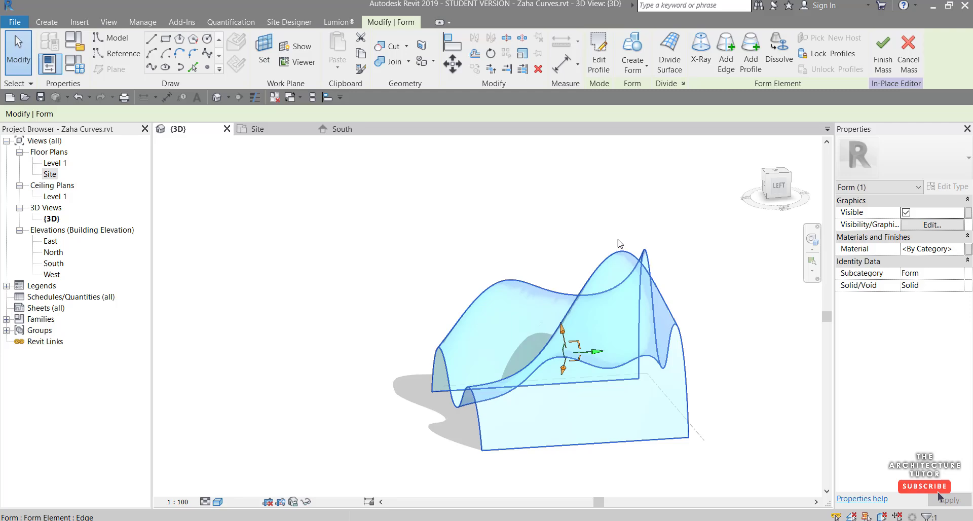
{"action": "key", "text": "Delete"}
{"action": "key", "text": "ctrl+z"}
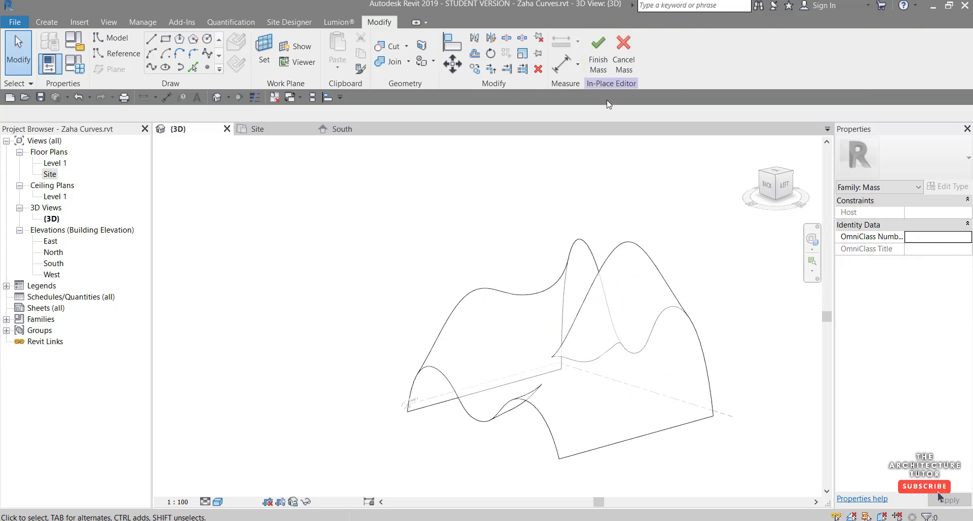
{"action": "left_click", "coordinate": [598, 65]}
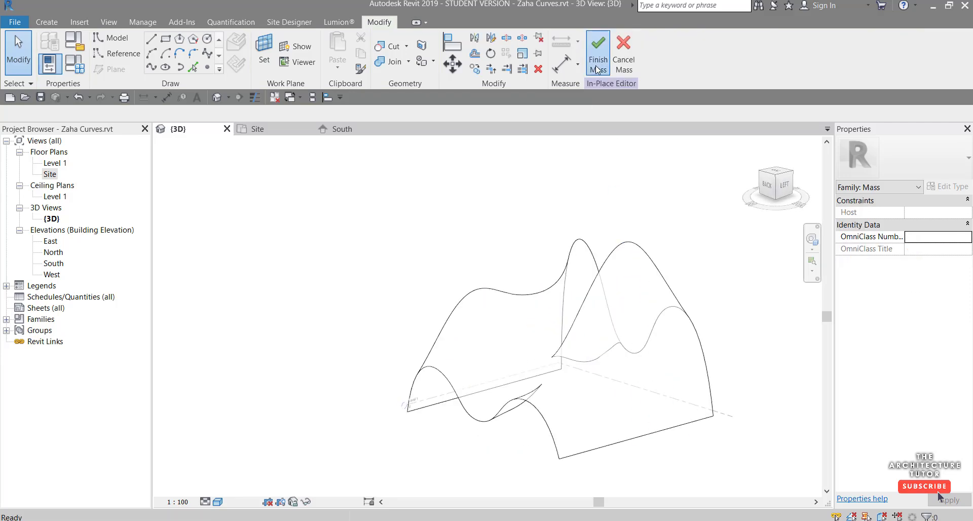
{"action": "key", "text": "w"}
{"action": "key", "text": "f"}
{"action": "key", "text": "z"}
{"action": "key", "text": "f"}
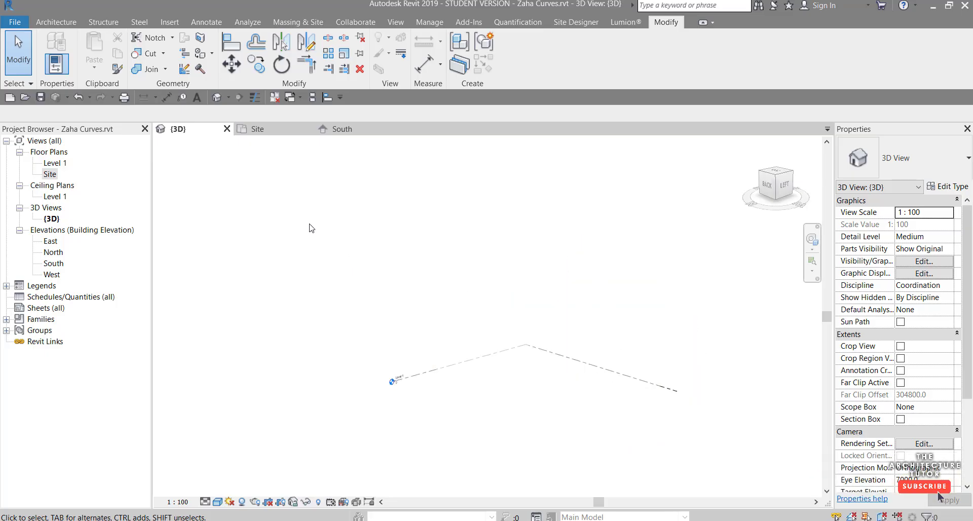
{"action": "scroll", "coordinate": [599, 299], "scroll_direction": "up", "scroll_amount": 1}
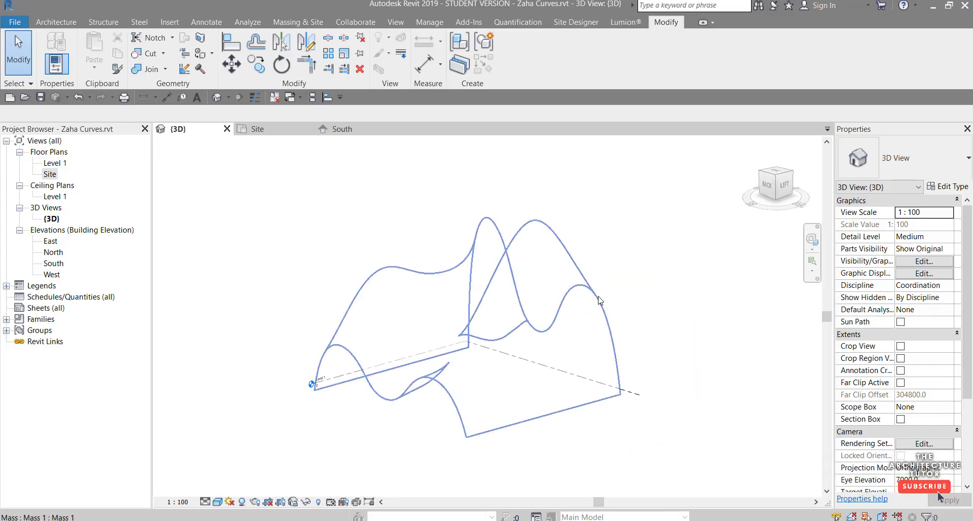
{"action": "left_click", "coordinate": [65, 25]}
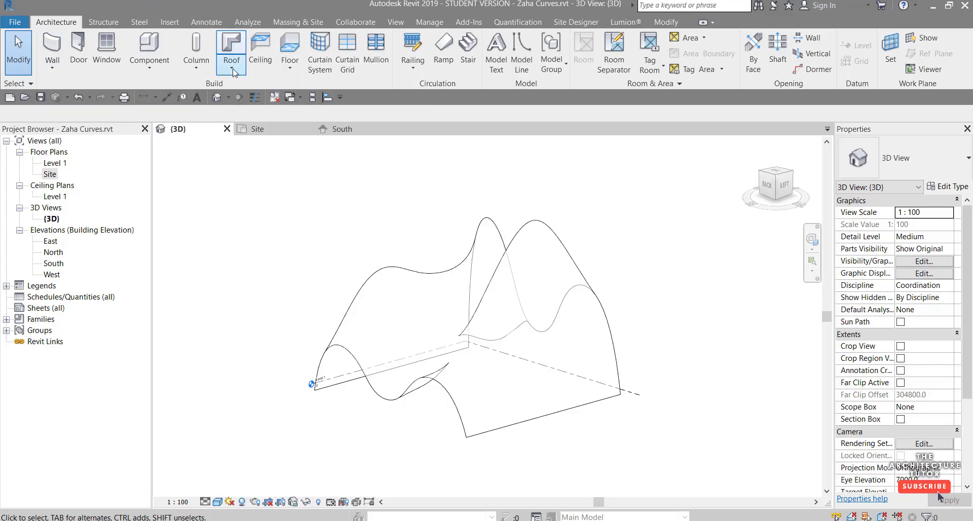
{"action": "left_click", "coordinate": [285, 68]}
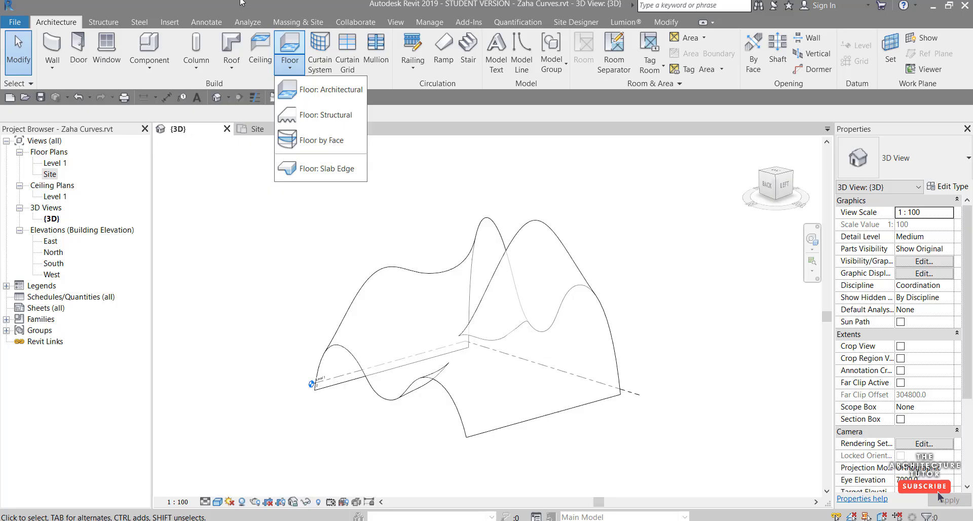
{"action": "left_click", "coordinate": [232, 69]}
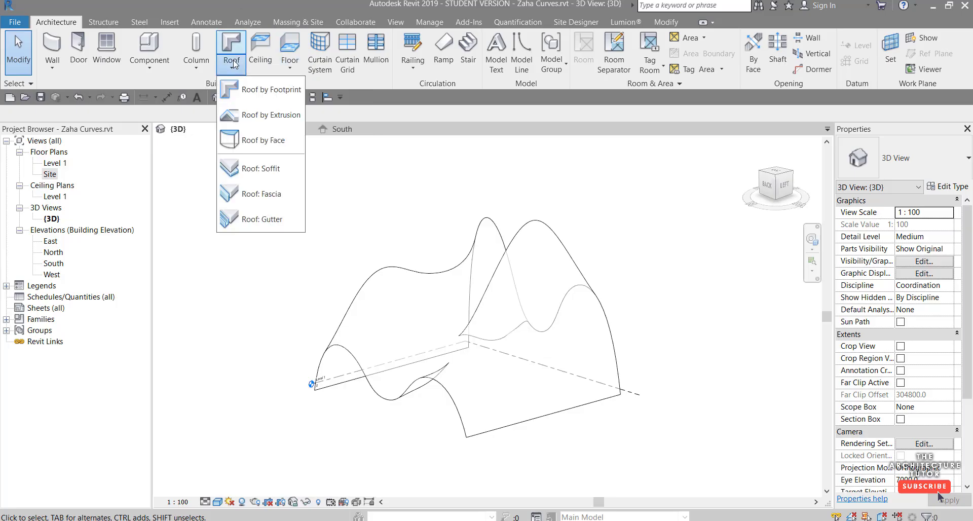
{"action": "left_click", "coordinate": [256, 142]}
{"action": "left_click", "coordinate": [378, 277]}
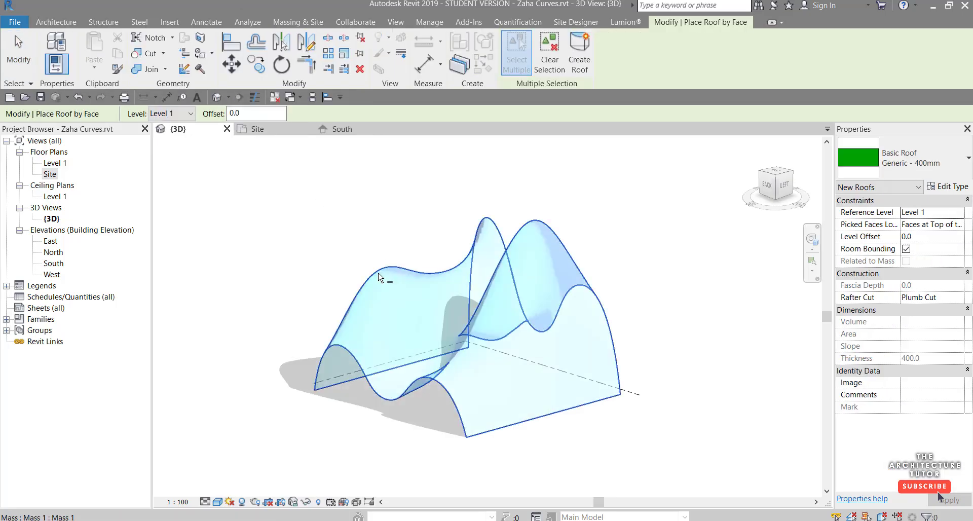
{"action": "left_click", "coordinate": [579, 50]}
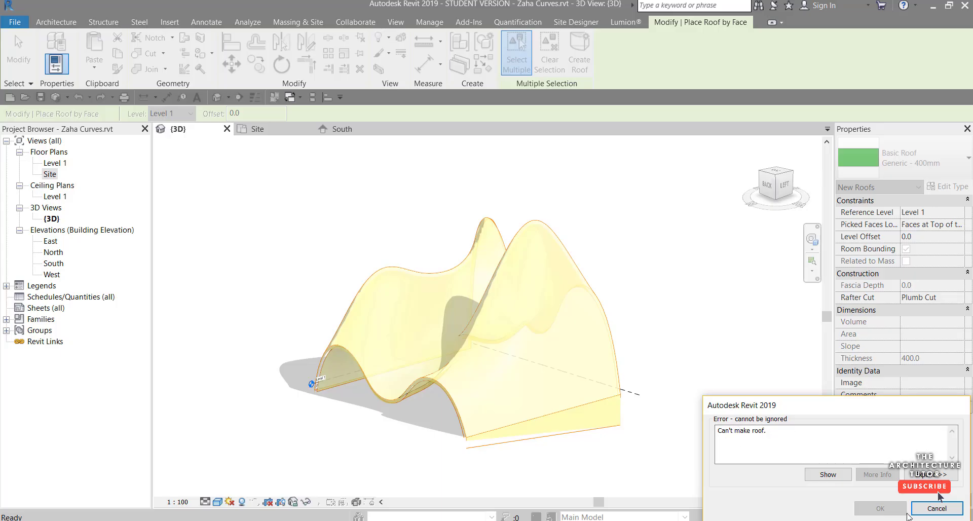
{"action": "left_click", "coordinate": [926, 511]}
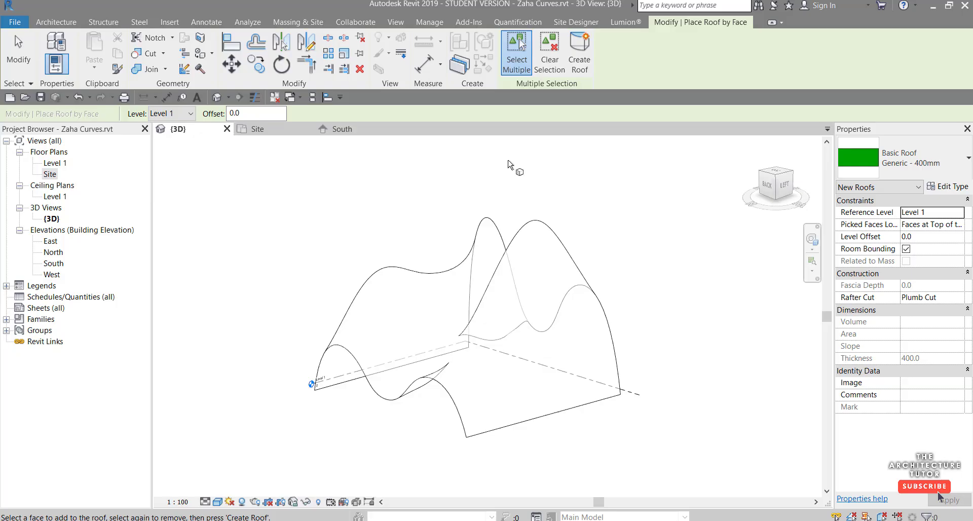
{"action": "key", "text": "Escape"}
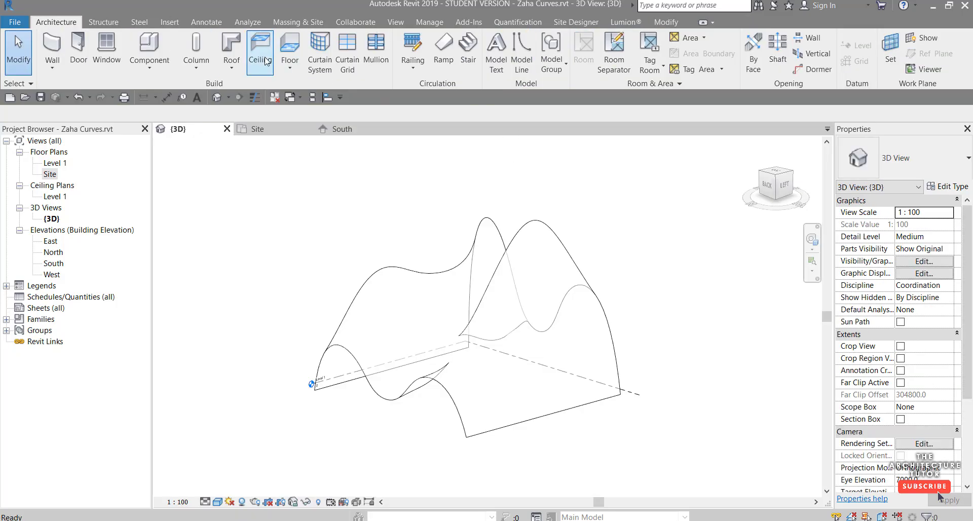
Start Floor by Face on the mass, then cancel it
{"action": "left_click", "coordinate": [289, 66]}
{"action": "left_click", "coordinate": [321, 138]}
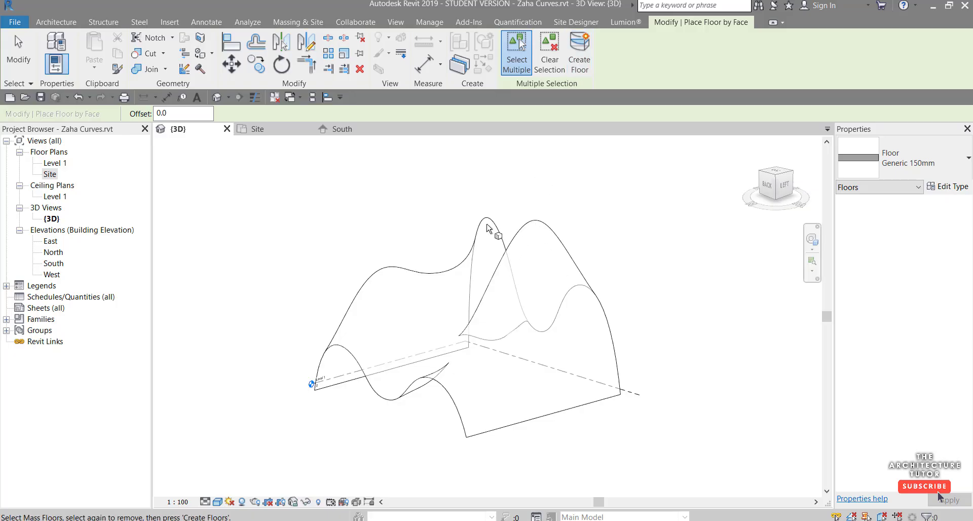
{"action": "key", "text": "Escape"}
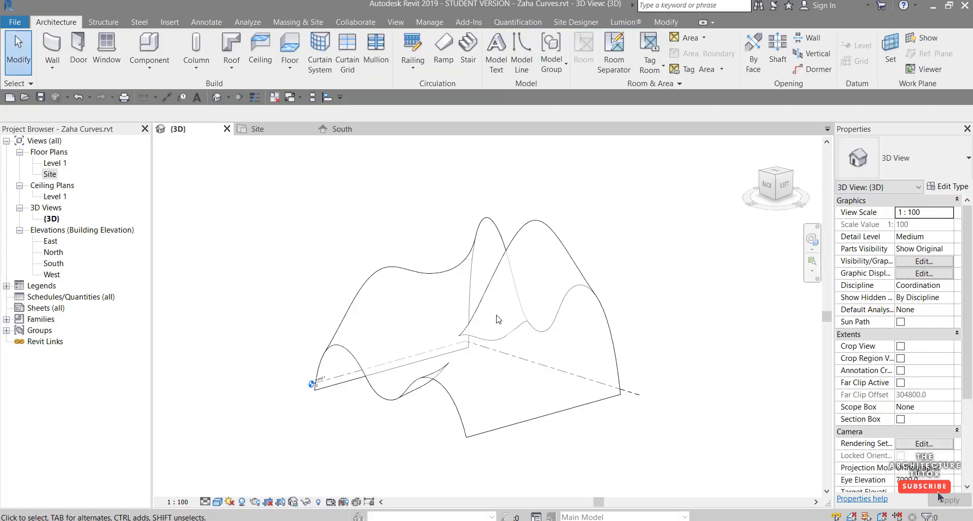
Place a Generic - 300mm Wall by Face on the curved mass face
{"action": "left_click", "coordinate": [53, 65]}
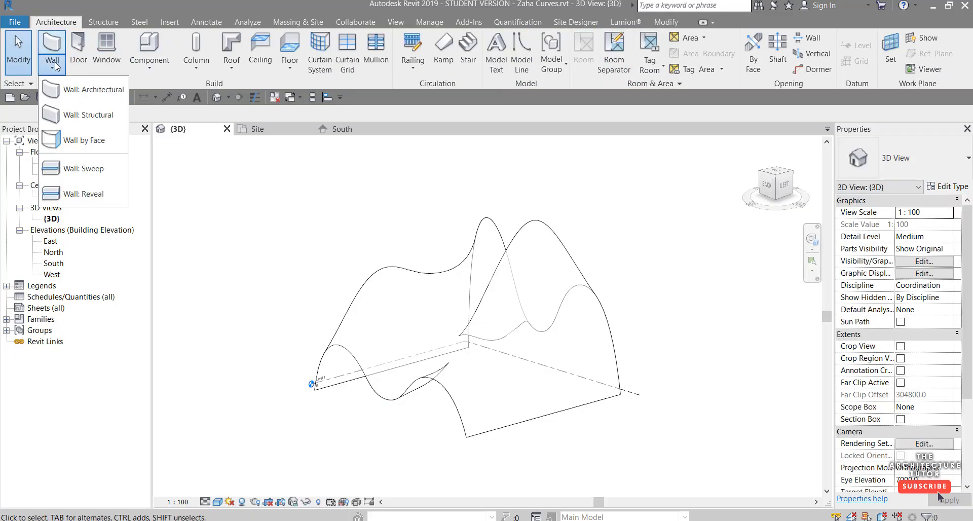
{"action": "left_click", "coordinate": [84, 140]}
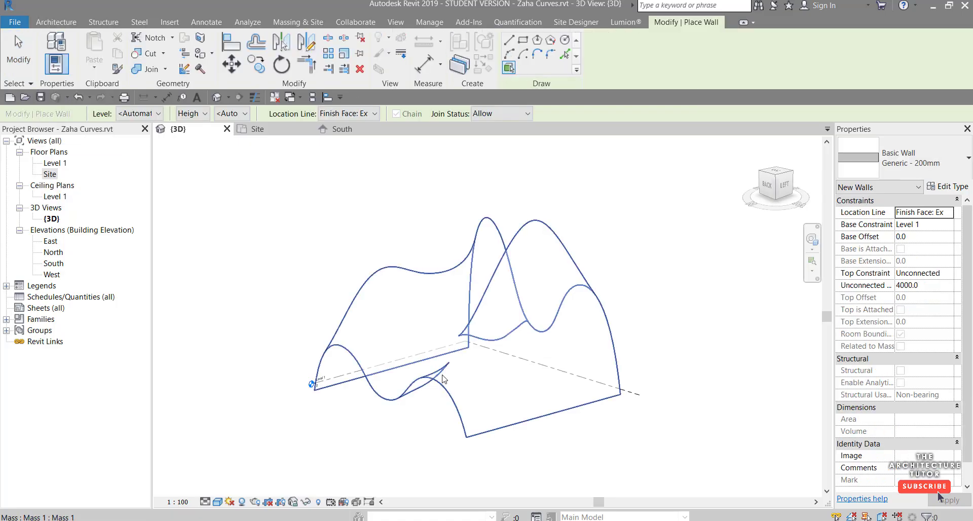
{"action": "left_click", "coordinate": [912, 160]}
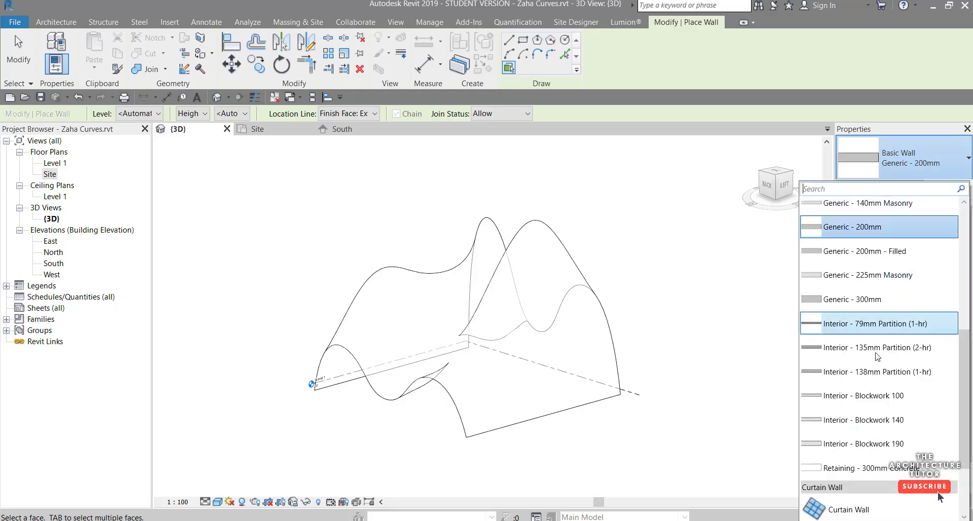
{"action": "left_click", "coordinate": [875, 301]}
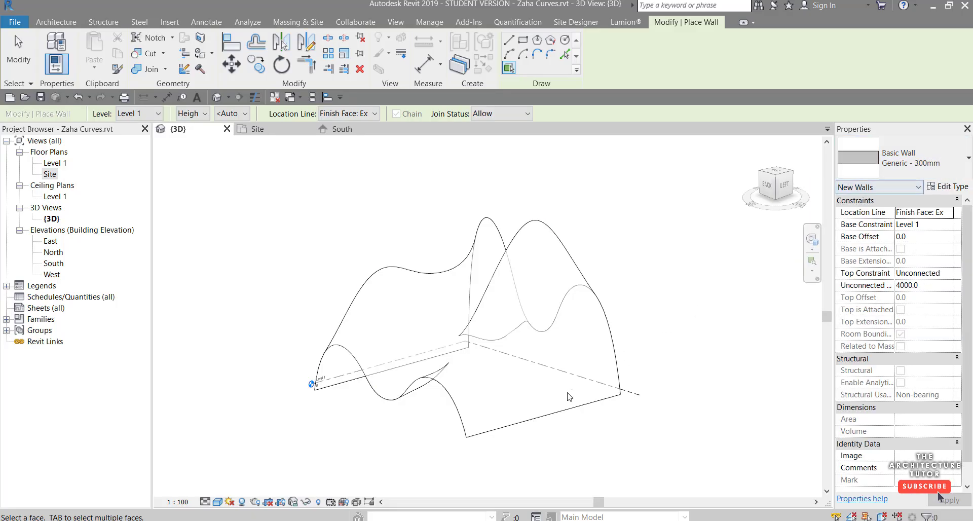
{"action": "left_click", "coordinate": [434, 379]}
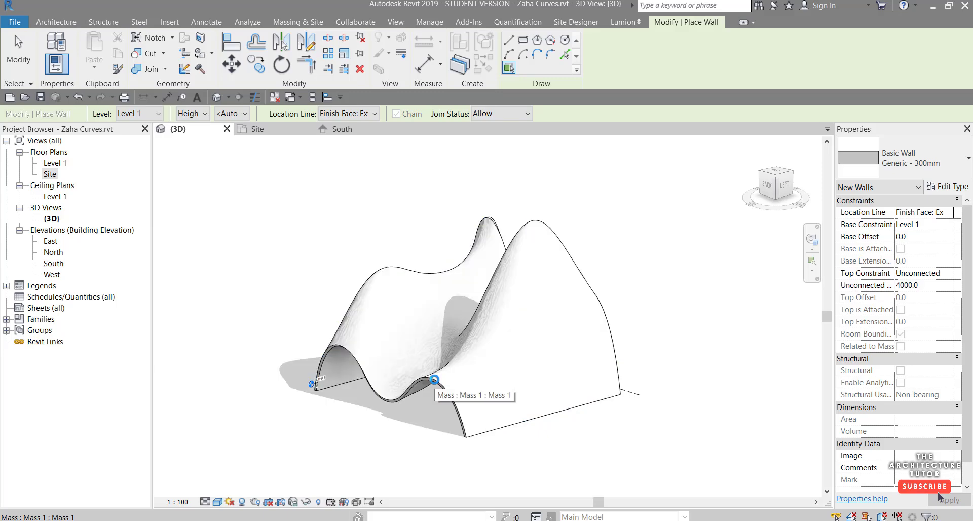
{"action": "key", "text": "Escape"}
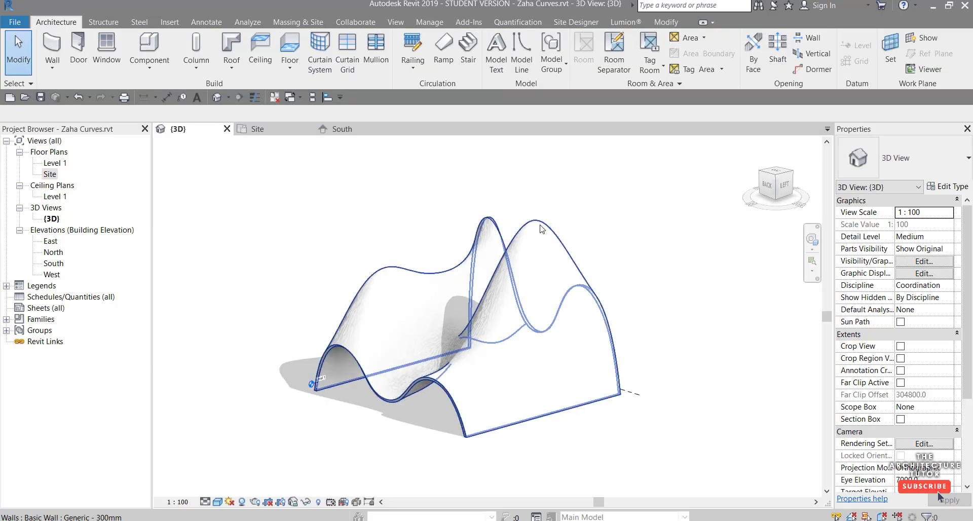
{"action": "left_click", "coordinate": [335, 377]}
{"action": "middle_click_drag", "start_coordinate": [334, 378], "coordinate": [446, 391], "text": "shift"}
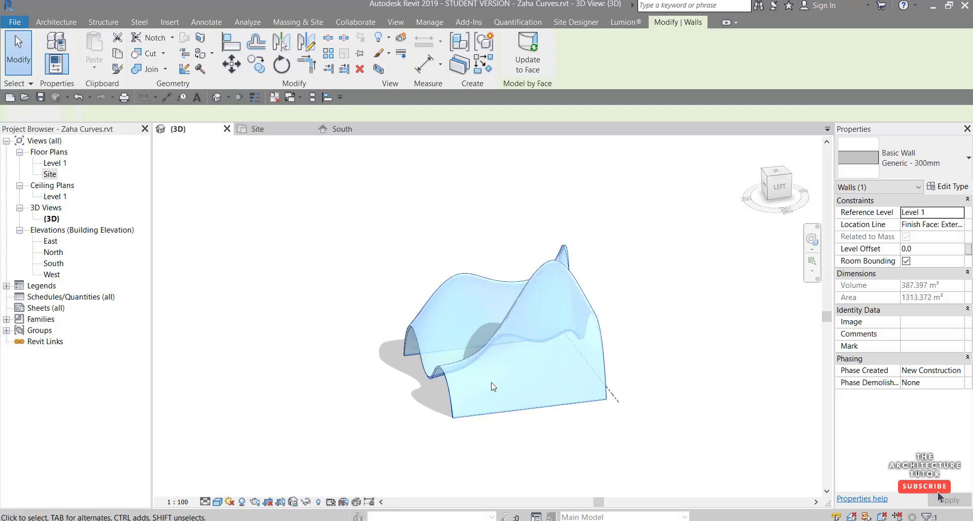
{"action": "key", "text": "Escape"}
{"action": "middle_click_drag", "start_coordinate": [527, 388], "coordinate": [542, 209], "text": "shift"}
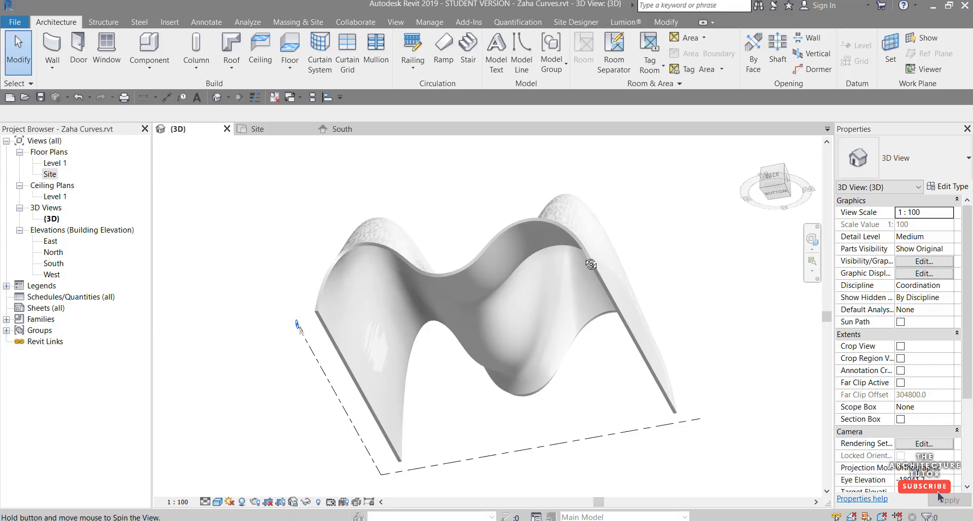
{"action": "middle_click_drag", "start_coordinate": [591, 264], "coordinate": [625, 355], "text": "shift"}
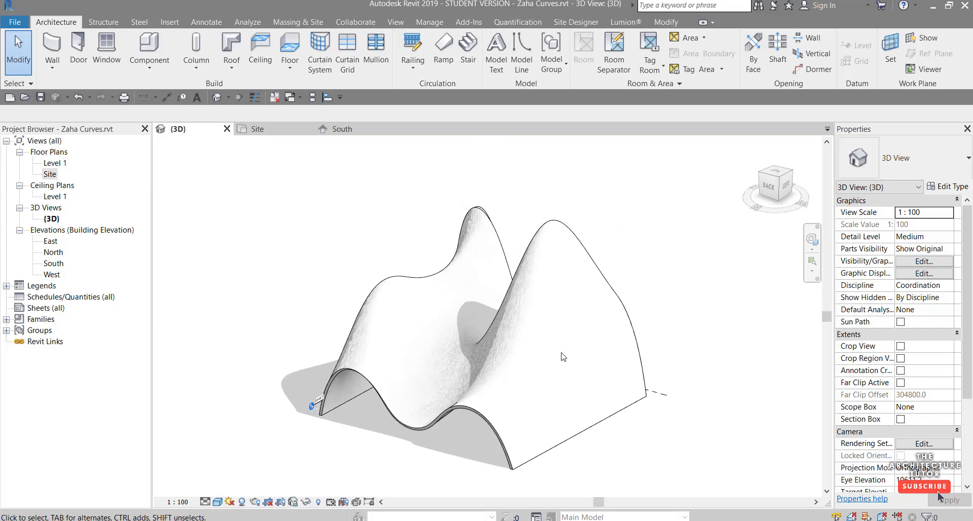
Edit the mass in place and select its back profile curve
{"action": "left_click", "coordinate": [490, 434]}
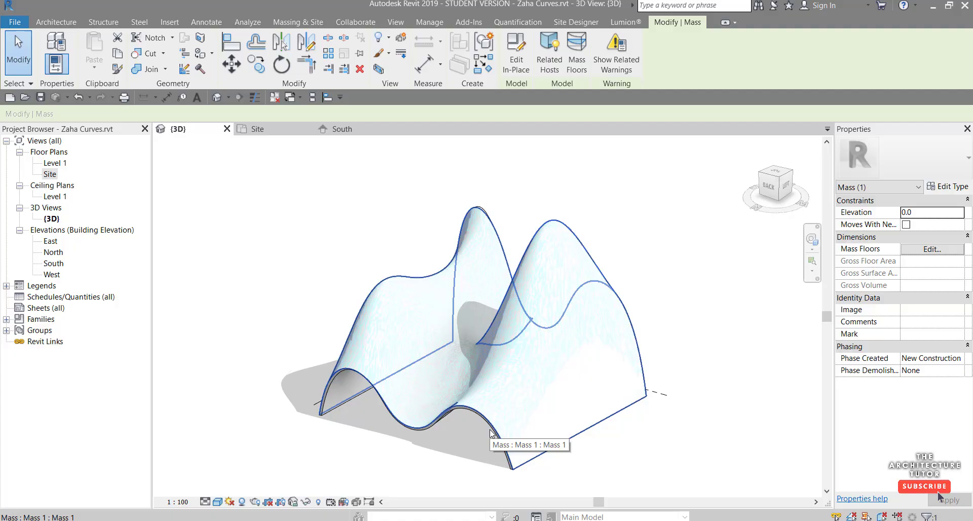
{"action": "left_click", "coordinate": [510, 74]}
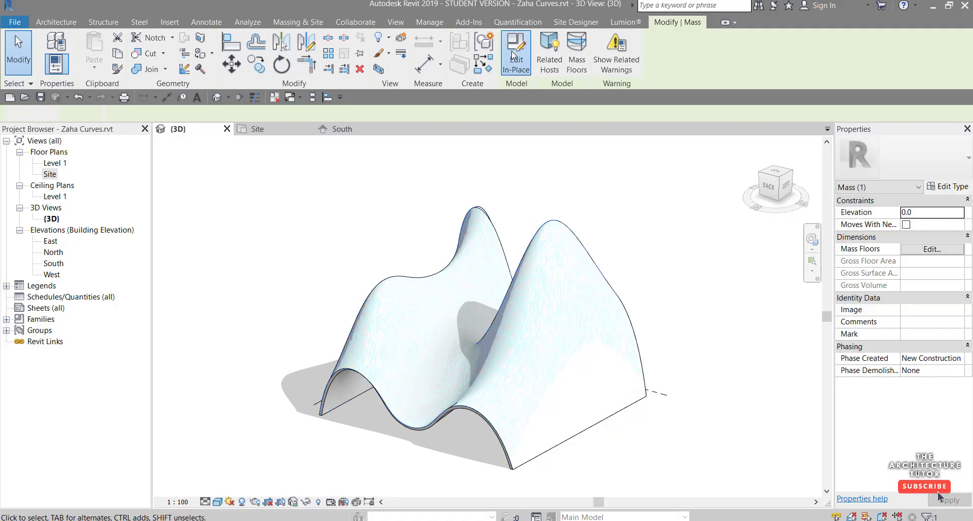
{"action": "left_click", "coordinate": [388, 284]}
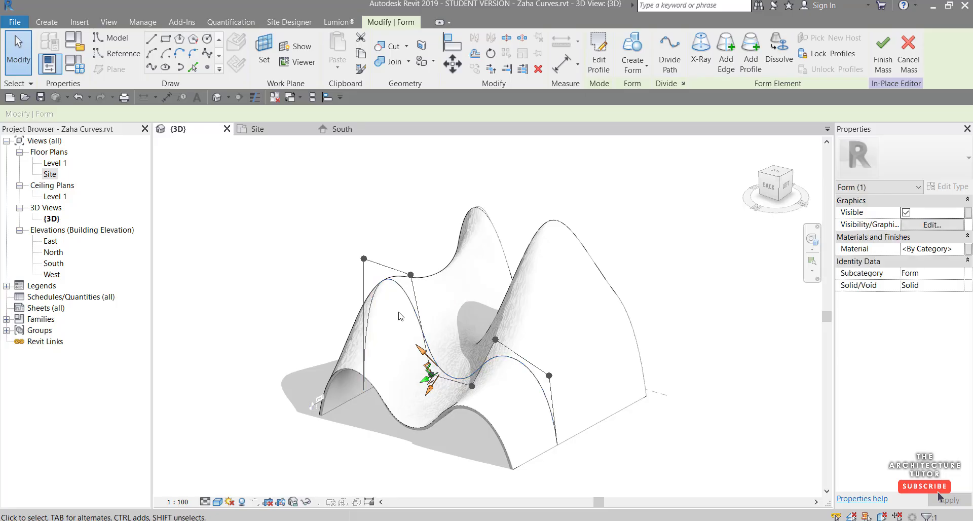
{"action": "left_click", "coordinate": [568, 233]}
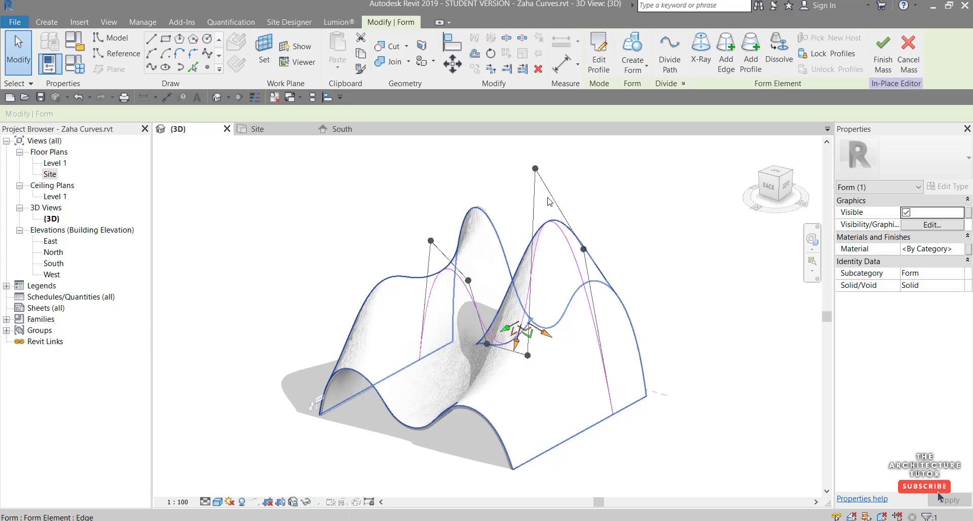
{"action": "left_click", "coordinate": [541, 213]}
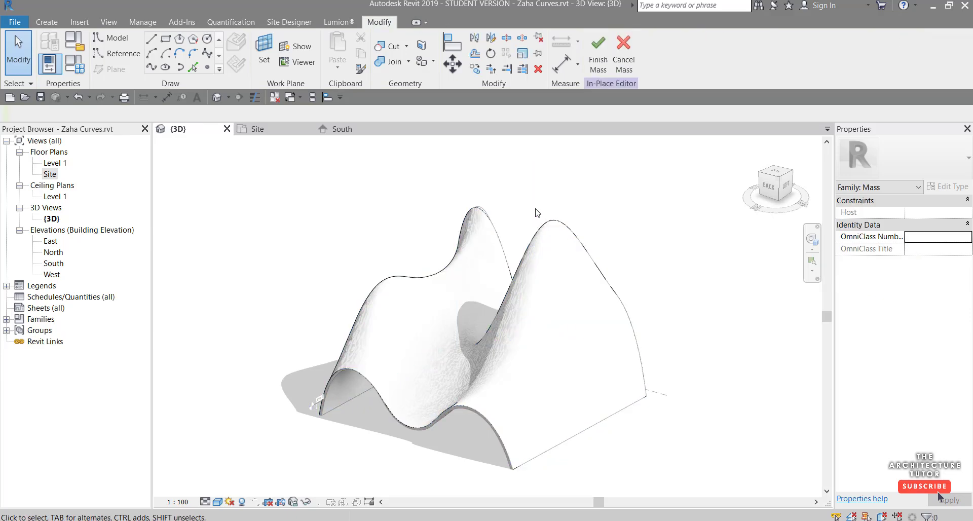
{"action": "left_click", "coordinate": [549, 220]}
Drag the back profile's top and right control points downward to reshape the rear peak
{"action": "left_click", "coordinate": [535, 169]}
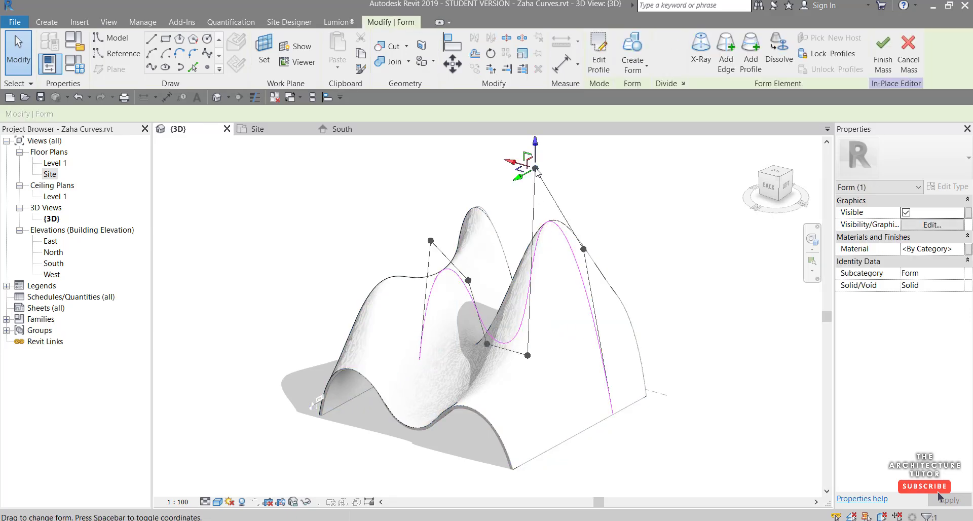
{"action": "left_click_drag", "start_coordinate": [535, 168], "coordinate": [535, 230]}
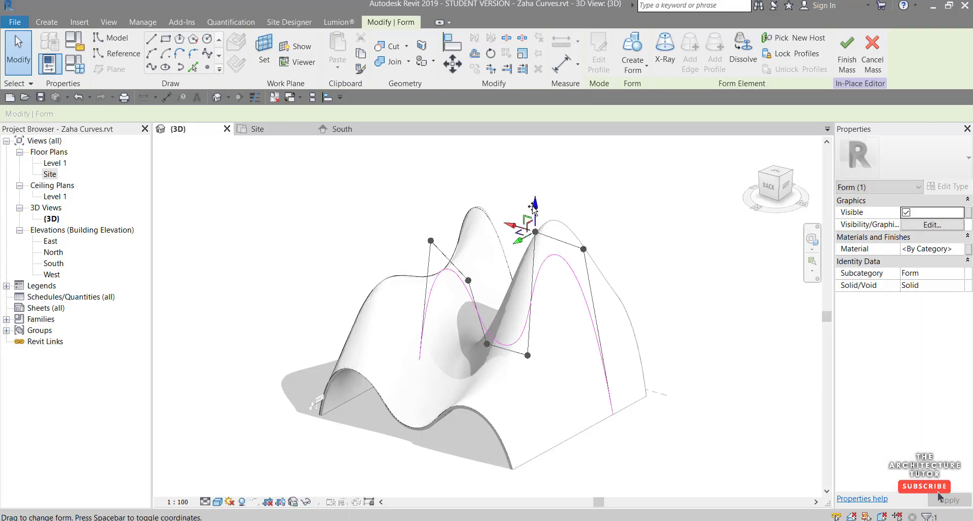
{"action": "left_click", "coordinate": [584, 250]}
{"action": "left_click_drag", "start_coordinate": [584, 250], "coordinate": [583, 288]}
{"action": "left_click", "coordinate": [534, 232]}
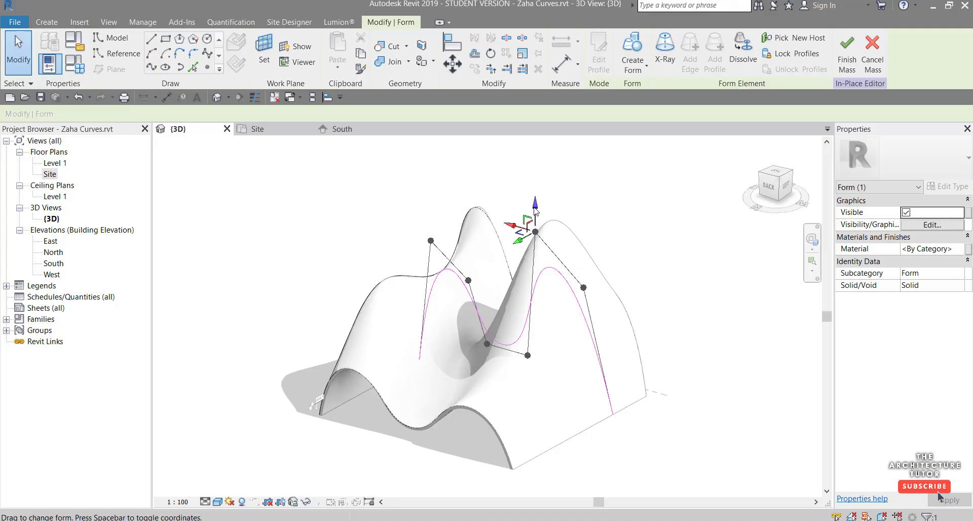
{"action": "left_click_drag", "start_coordinate": [534, 233], "coordinate": [535, 274]}
{"action": "left_click", "coordinate": [582, 157]}
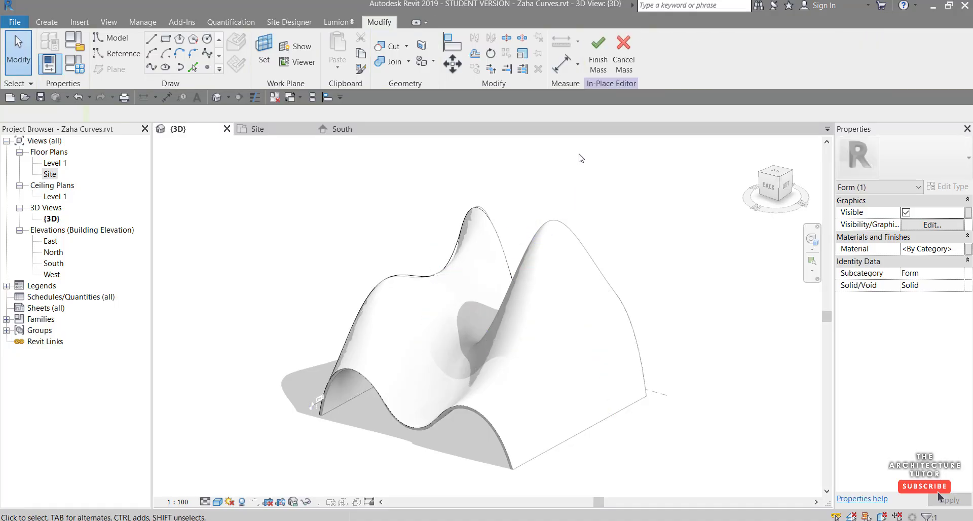
Finish the mass and apply Update to Face to the Generic - 300mm wall
{"action": "left_click", "coordinate": [598, 61]}
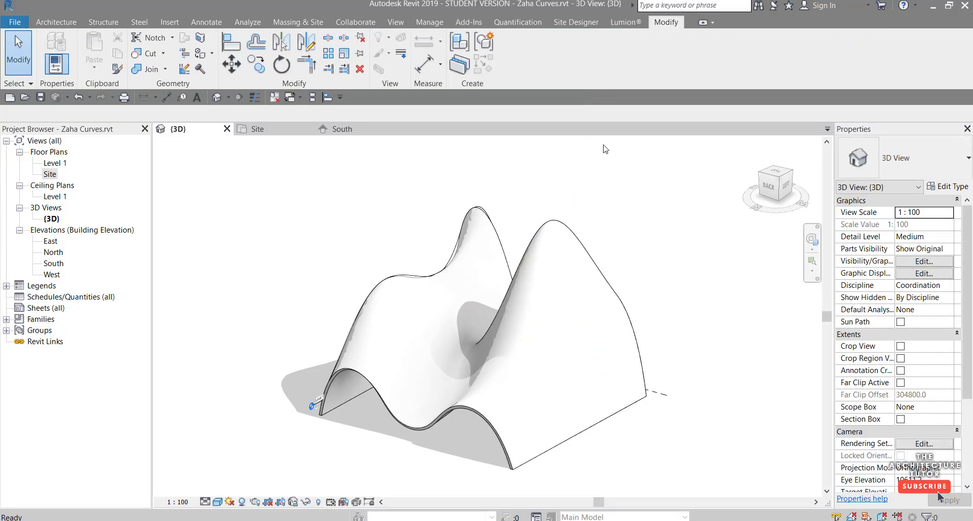
{"action": "middle_click_drag", "start_coordinate": [607, 324], "coordinate": [516, 383], "text": "shift"}
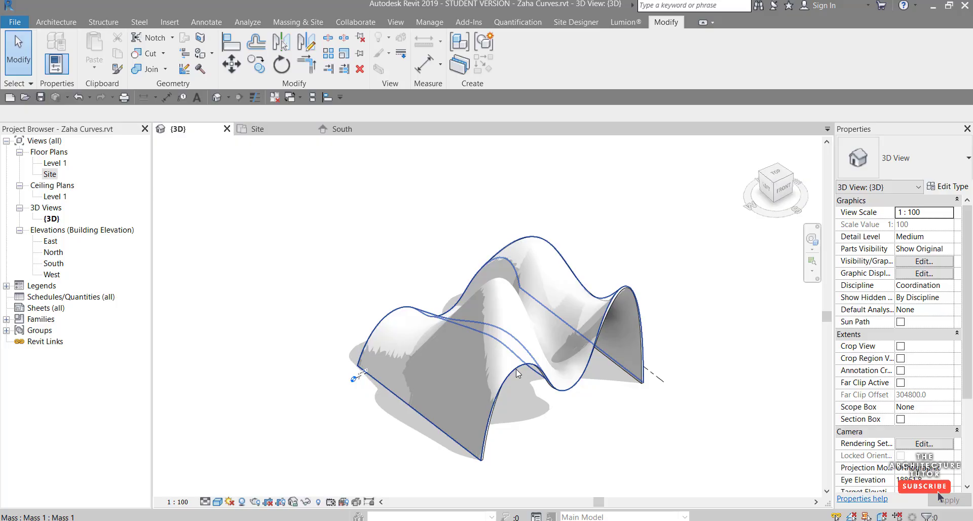
{"action": "left_click", "coordinate": [501, 252]}
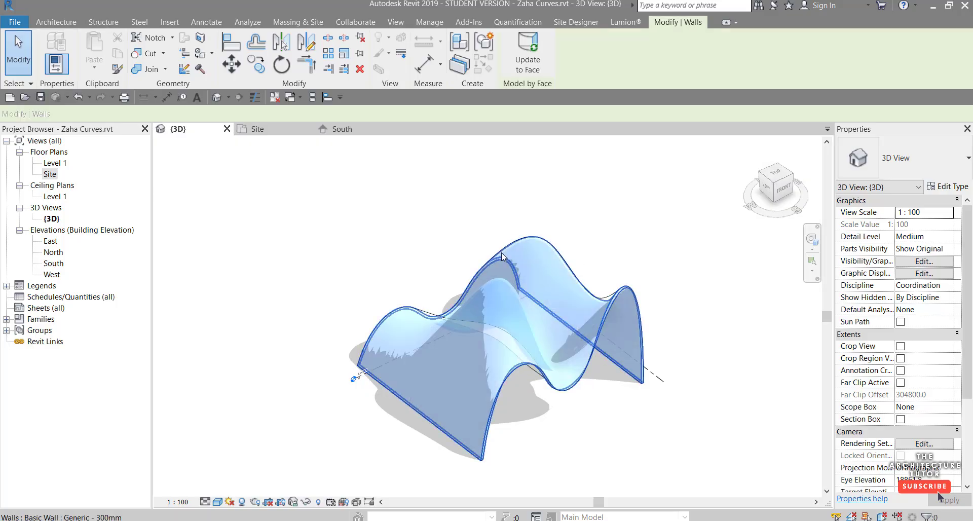
{"action": "left_click", "coordinate": [527, 61]}
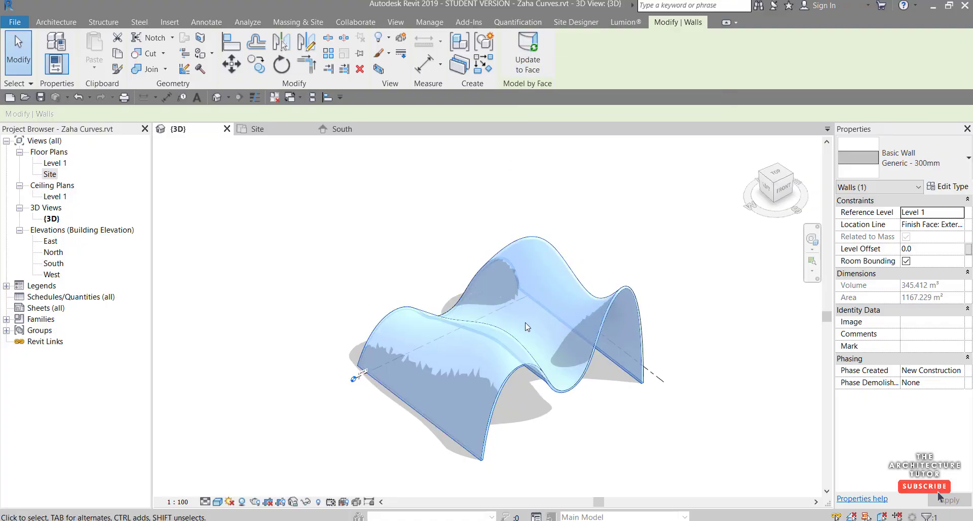
{"action": "key", "text": "Escape"}
{"action": "middle_click_drag", "start_coordinate": [510, 385], "coordinate": [476, 342], "text": "shift"}
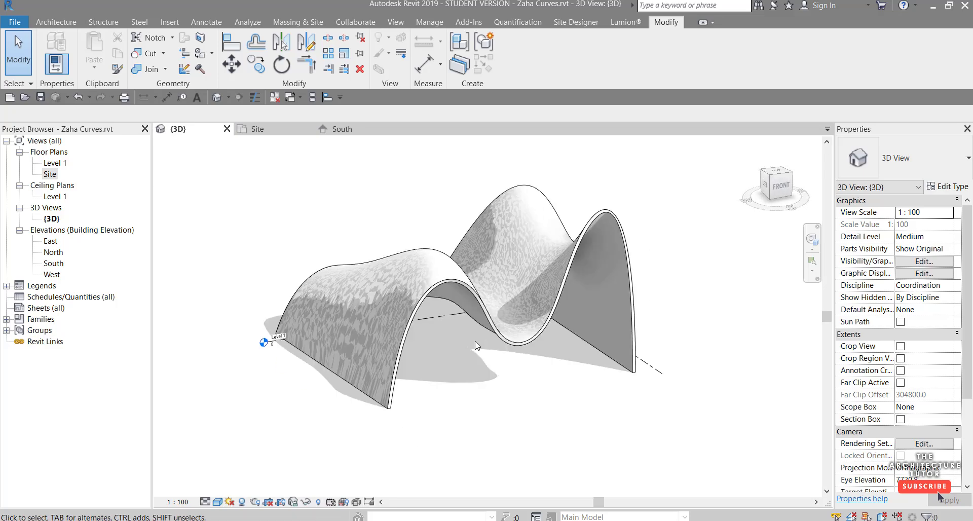